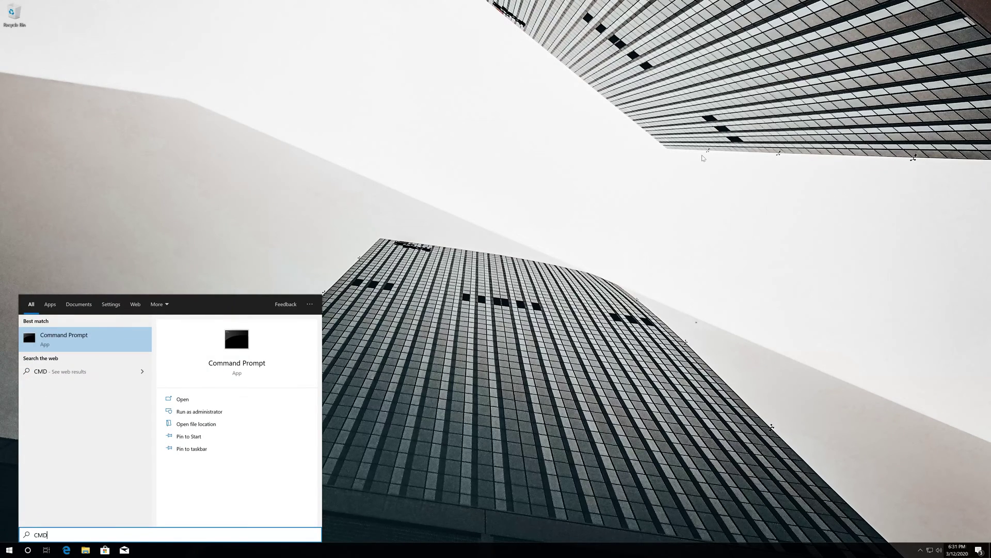
# Step: Launch Command Prompt from the Start search as administrator and approve the UAC prompt
pyautogui.rightClick(114, 345)
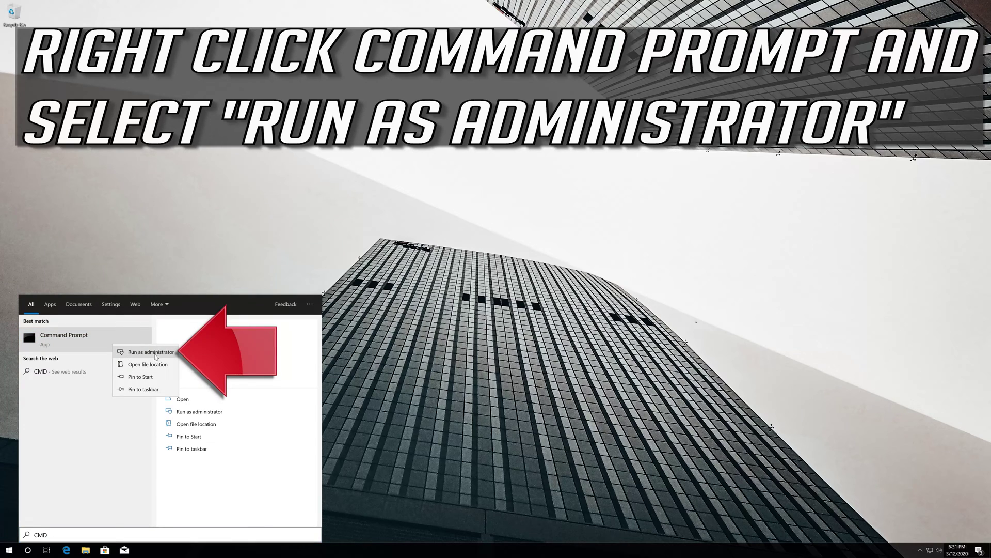
pyautogui.click(166, 353)
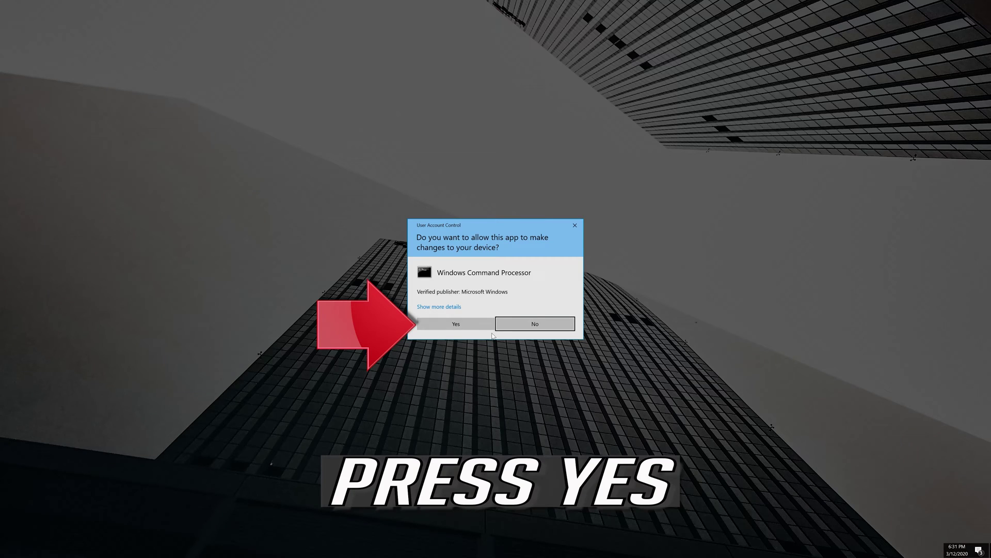
pyautogui.click(457, 324)
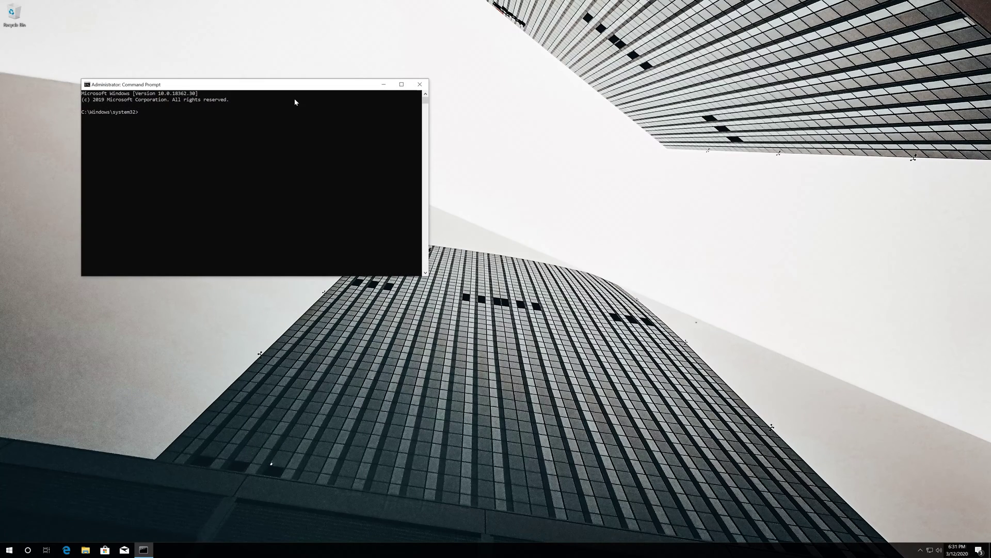
# Step: Center the console and stop the wuauserv, bits and cryptsvc services with net stop
pyautogui.moveTo(297, 88); pyautogui.dragTo(536, 168)
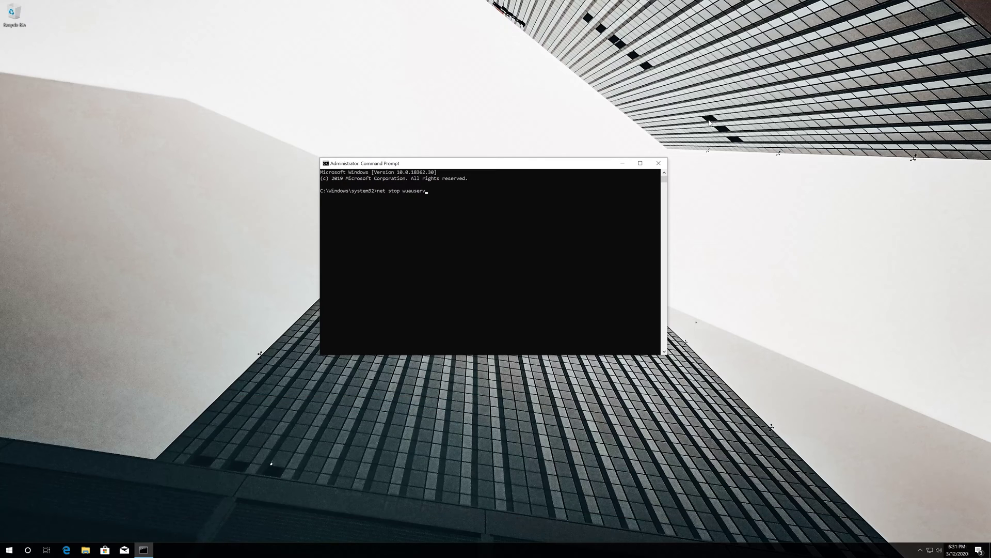
pyautogui.press('Return')
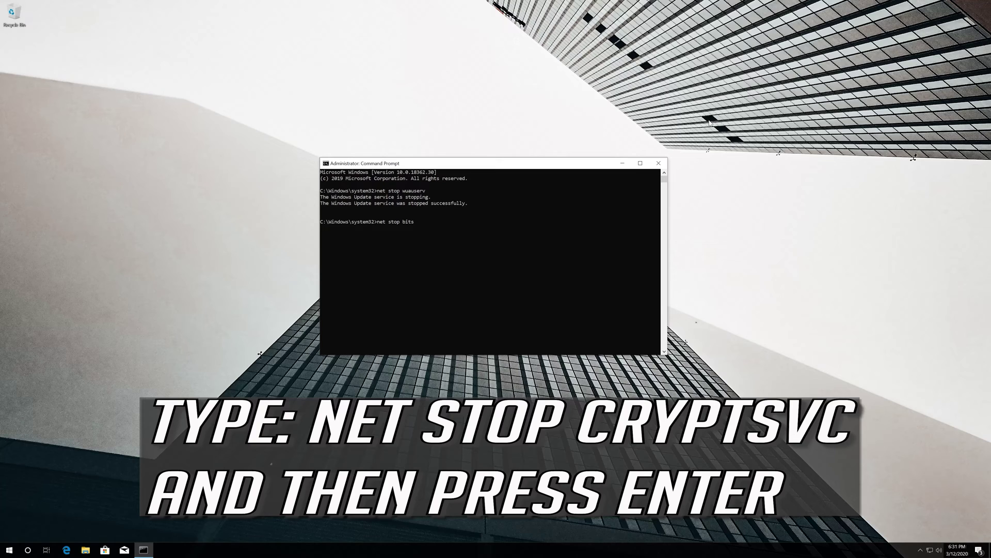
pyautogui.press('Return')
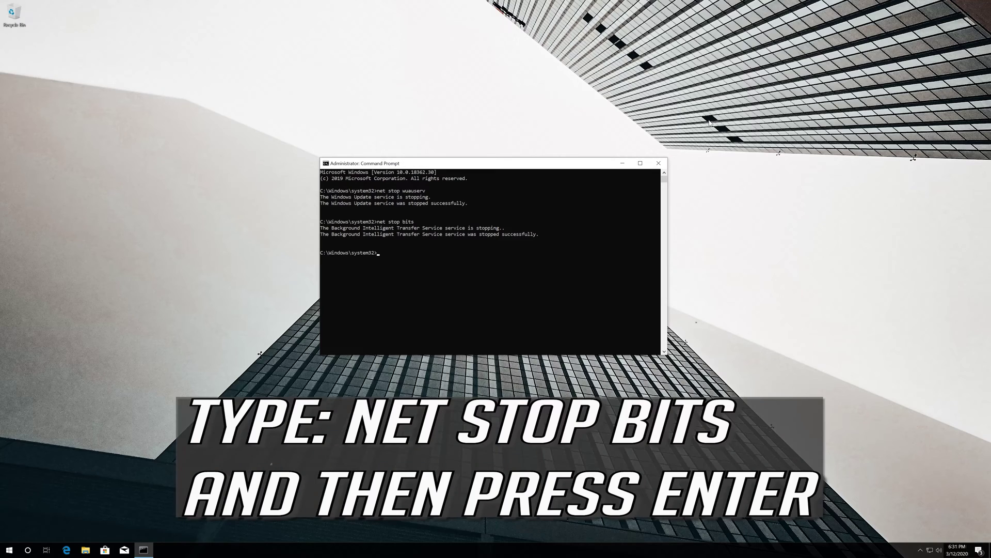
pyautogui.write('net stop cryptsvc')
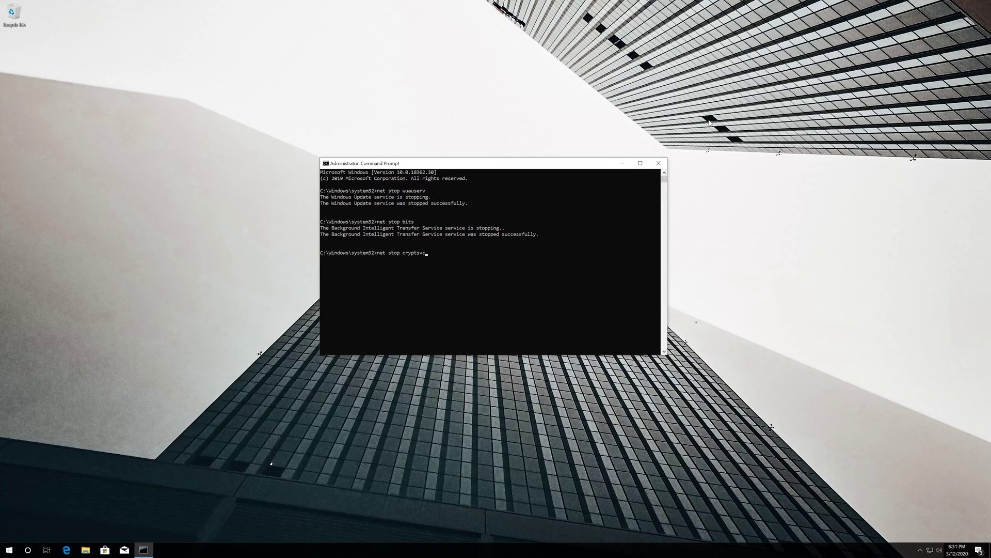
pyautogui.press('Return')
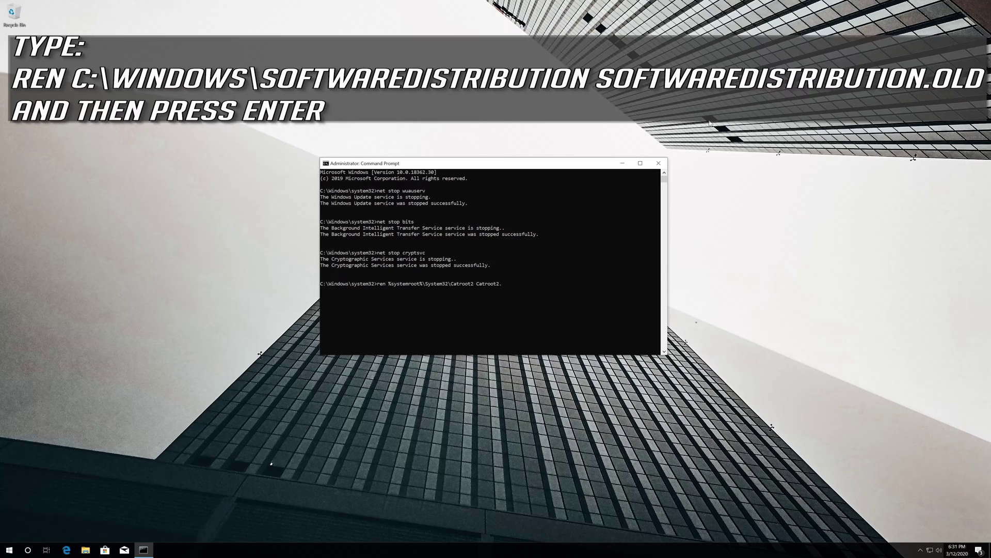
# Step: Rename Catroot2 to Catroot2.old and SoftwareDistribution to SoftwareDistribution.old using ren
pyautogui.write('old')
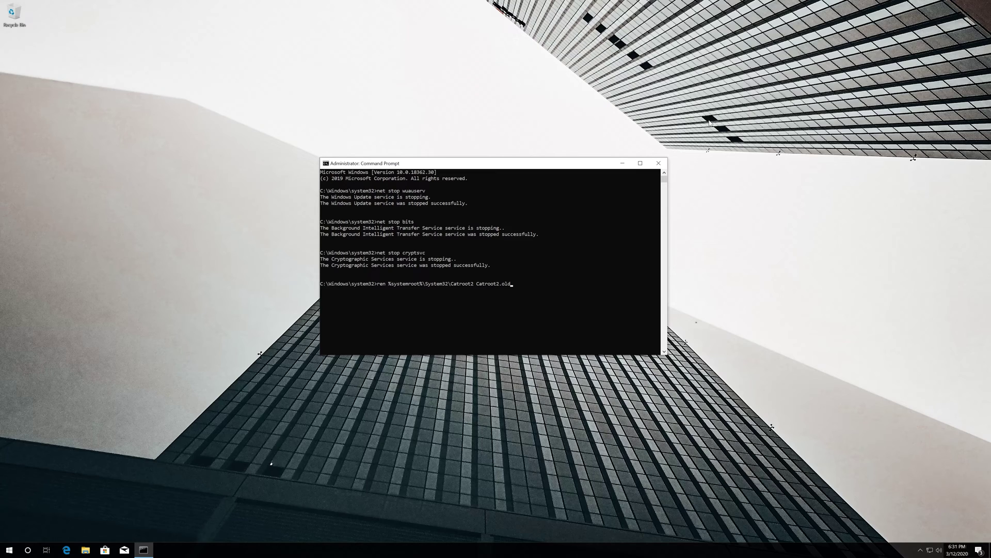
pyautogui.press('Return')
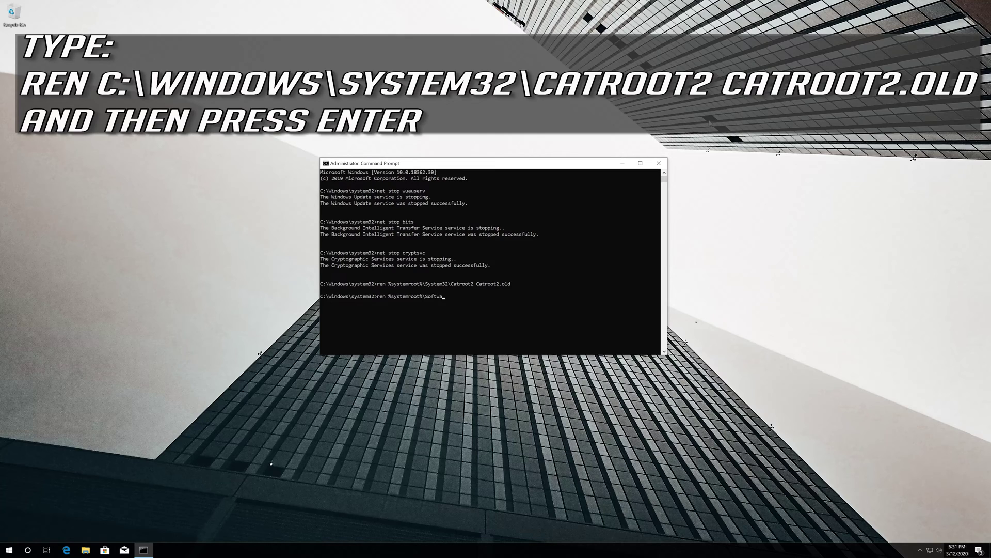
pyautogui.write('reDistributi')
pyautogui.write('on SoftwareDistribution.old')
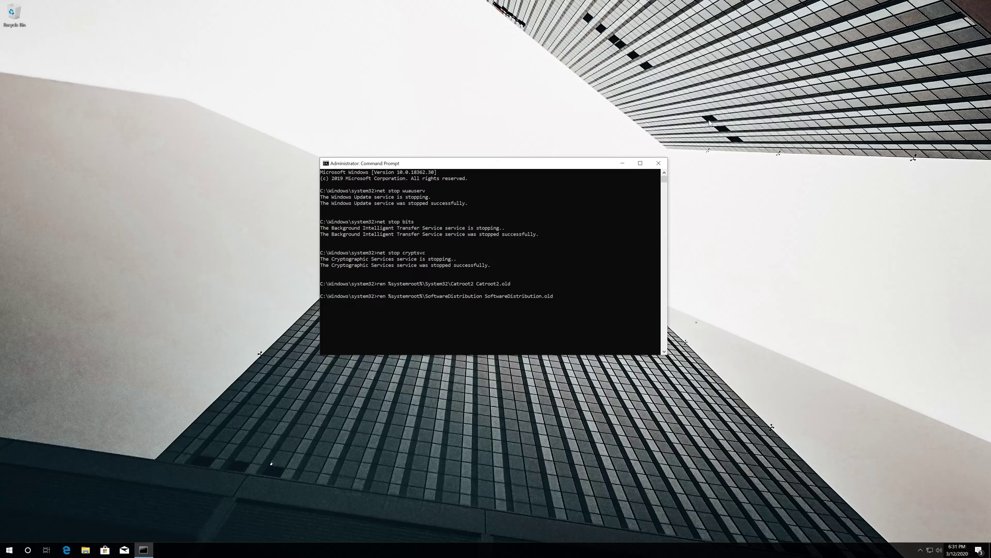
pyautogui.press('Return')
# Step: Restart wuauserv, bits and cryptsvc with net start, then exit Command Prompt
pyautogui.write('n')
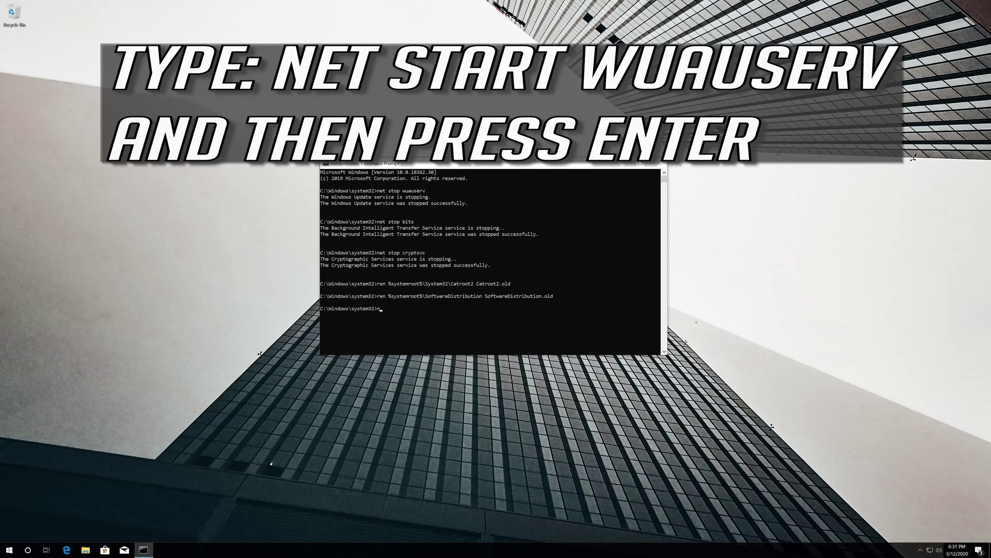
pyautogui.write('et start wuauserv')
pyautogui.press('Return')
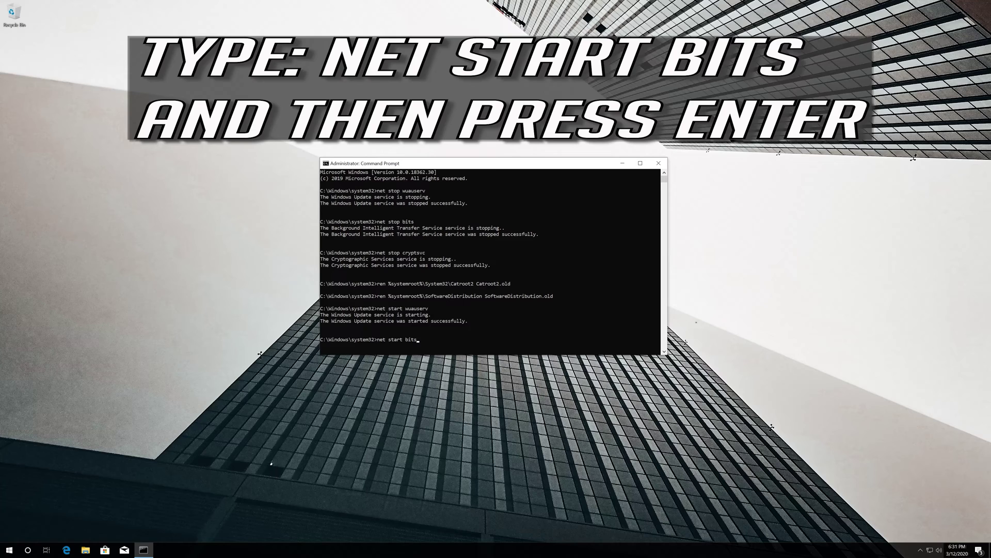
pyautogui.press('Return')
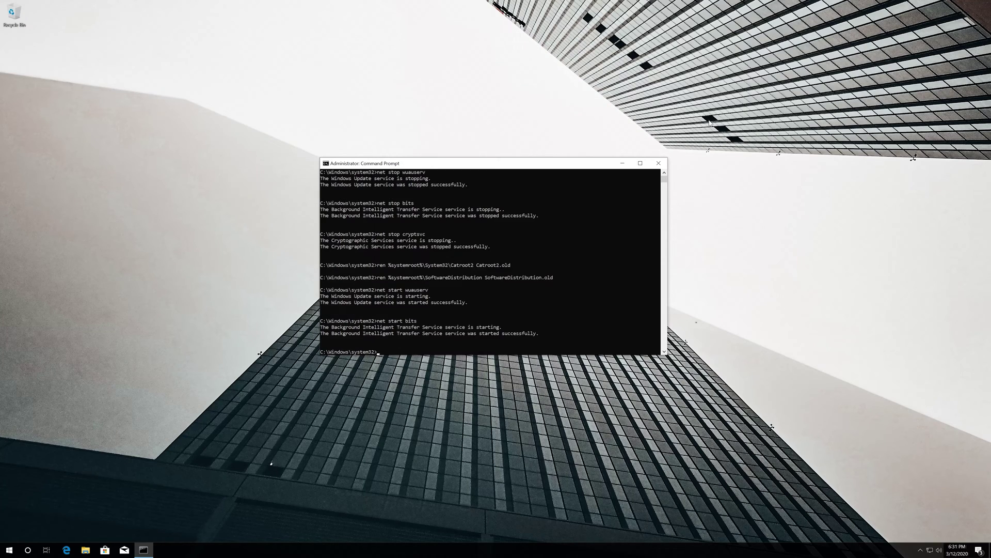
pyautogui.write('n')
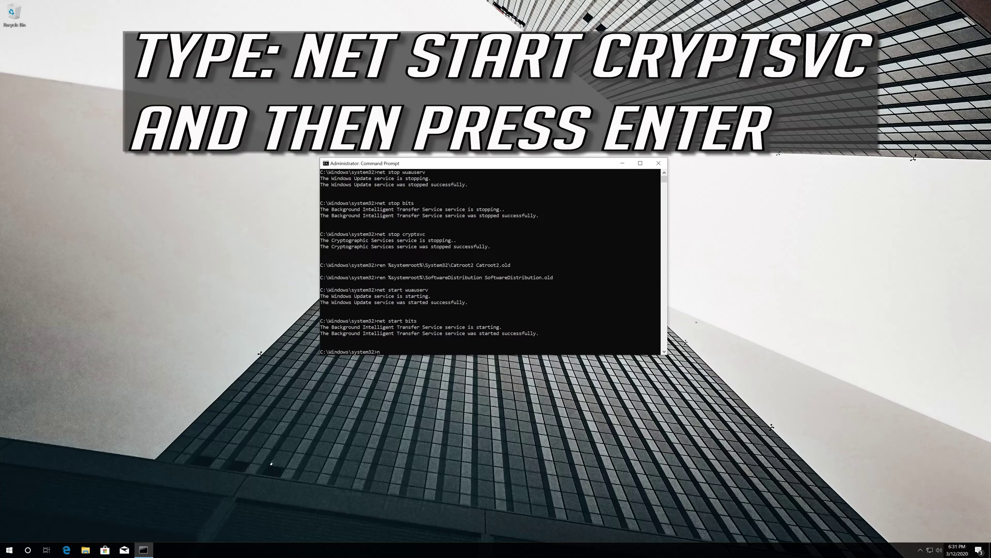
pyautogui.write('et start cryptsvc')
pyautogui.press('Return')
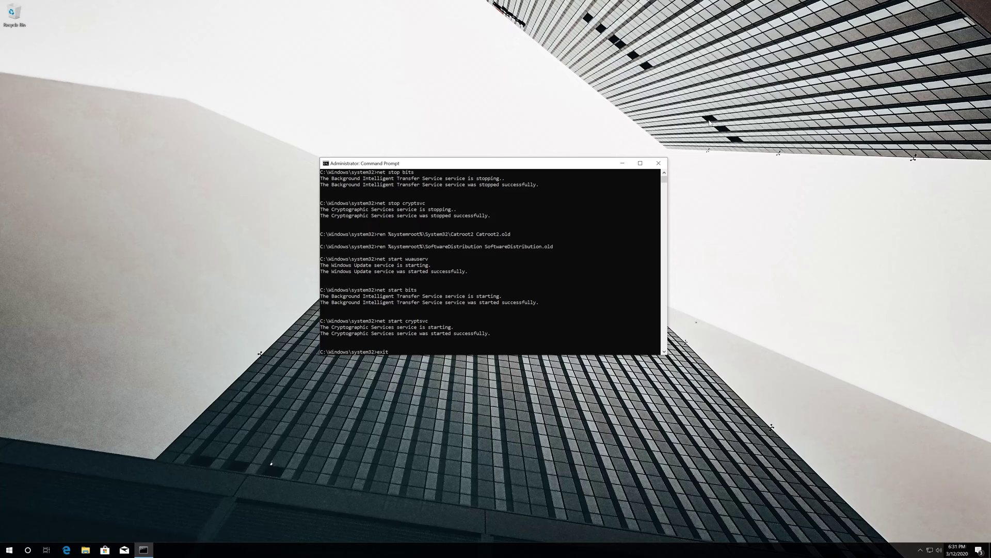
pyautogui.press('Return')
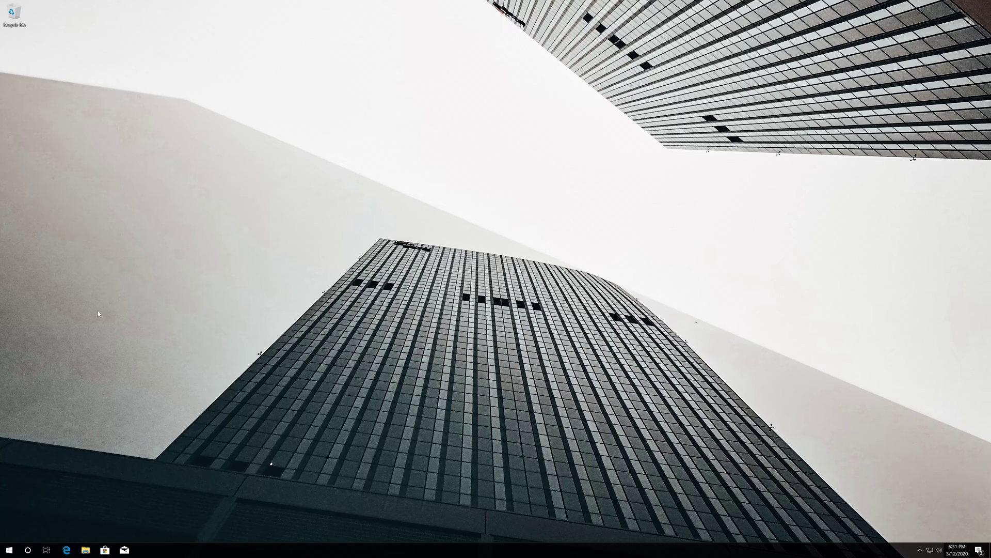
pyautogui.click(6, 550)
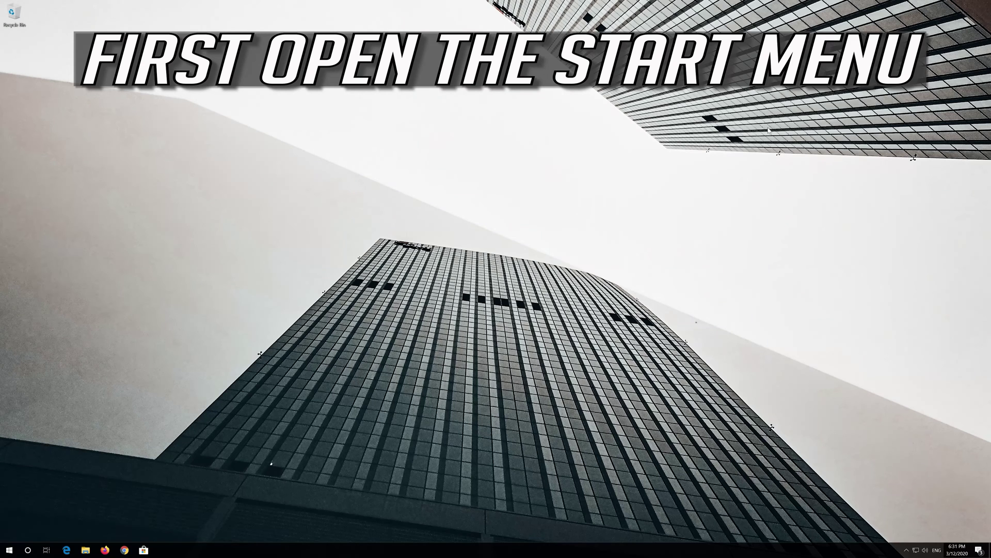
# Step: Open Update & Security in Windows Settings from the Start menu
pyautogui.press('super')
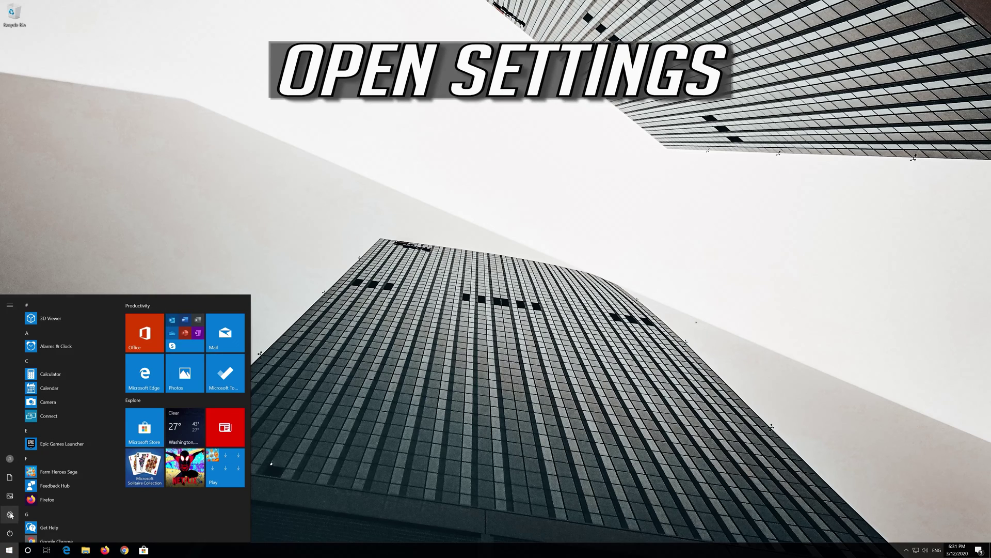
pyautogui.moveTo(10, 514)
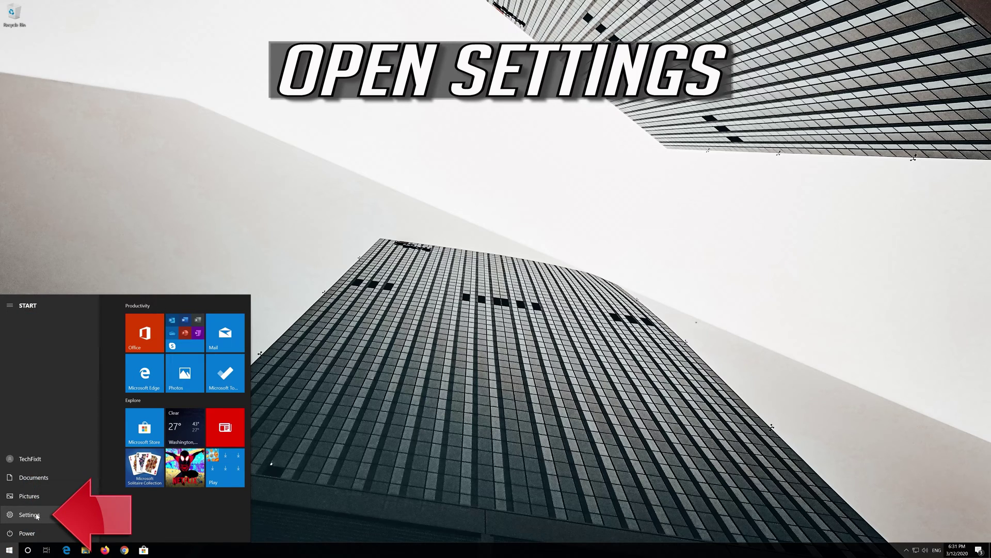
pyautogui.click(28, 515)
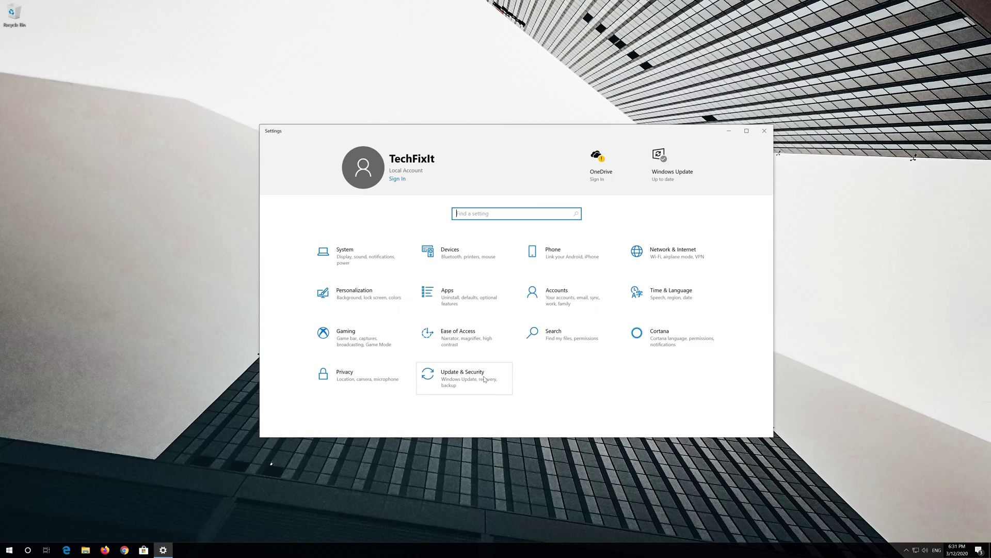
pyautogui.click(483, 379)
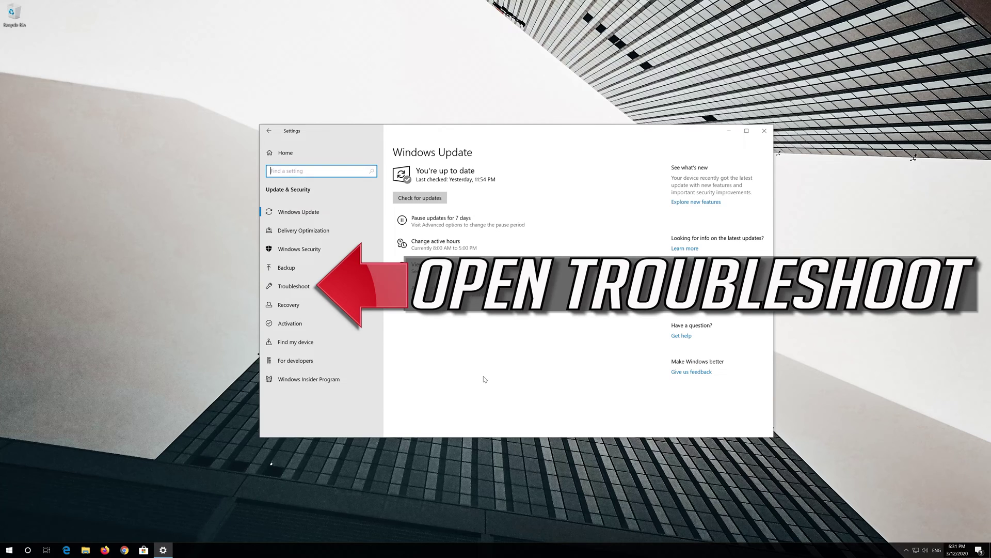
# Step: Run the Windows Update troubleshooter from the Troubleshoot page
pyautogui.click(308, 288)
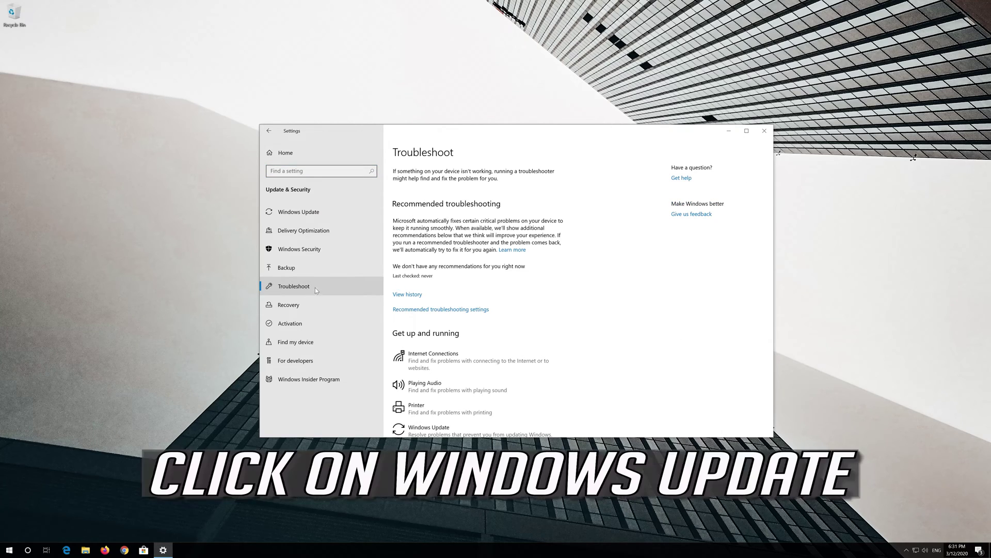
pyautogui.scroll(-2, 485, 327)
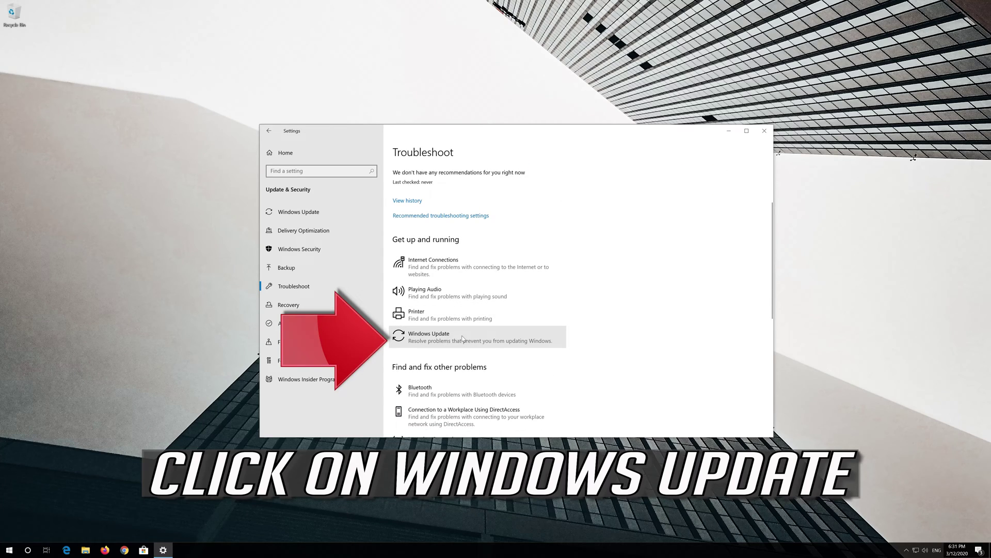
pyautogui.click(435, 341)
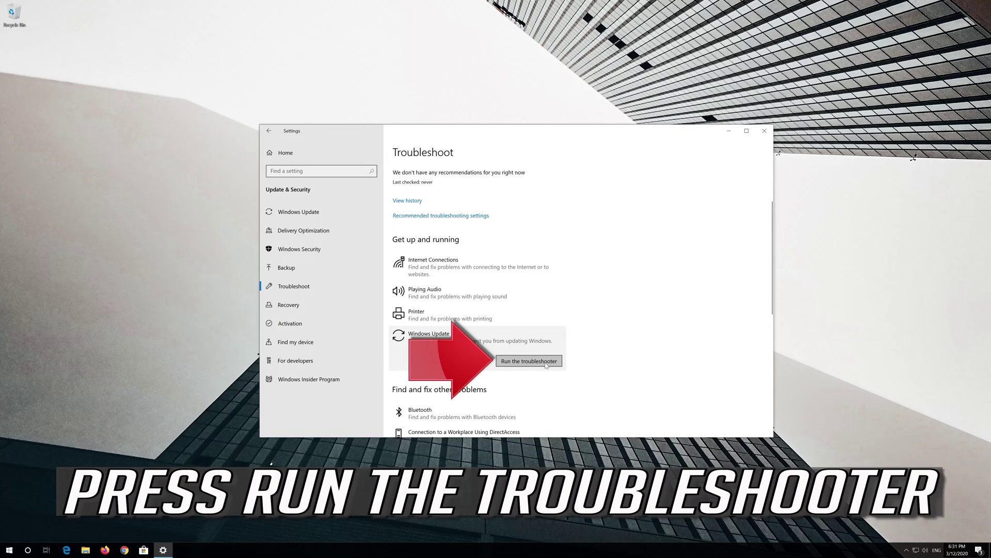
pyautogui.click(516, 364)
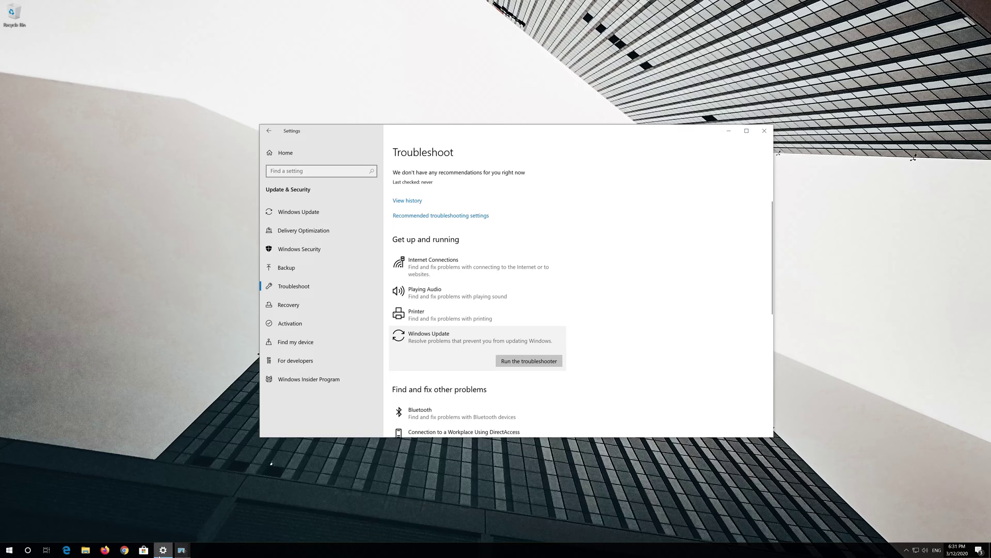
# Step: Bring the Windows Update Troubleshooter to the front and close the Settings window
pyautogui.click(185, 553)
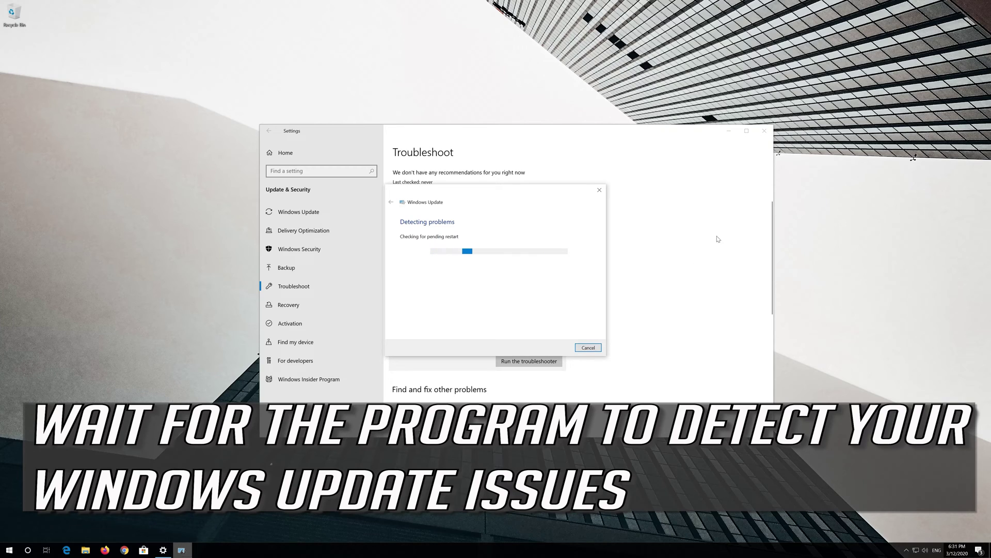
pyautogui.click(764, 129)
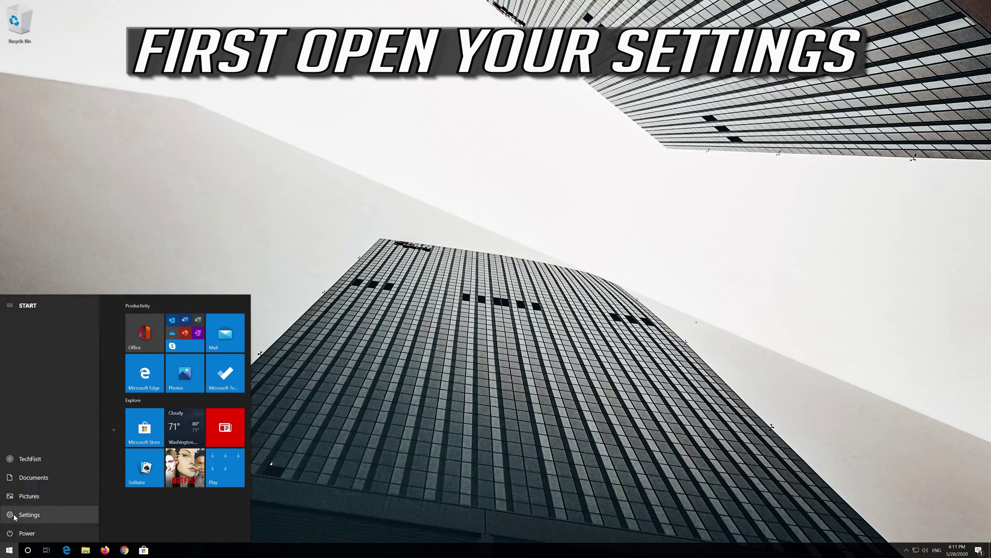
# Step: Open Settings > Update & Security > Recovery and restart now into Advanced startup
pyautogui.click(15, 516)
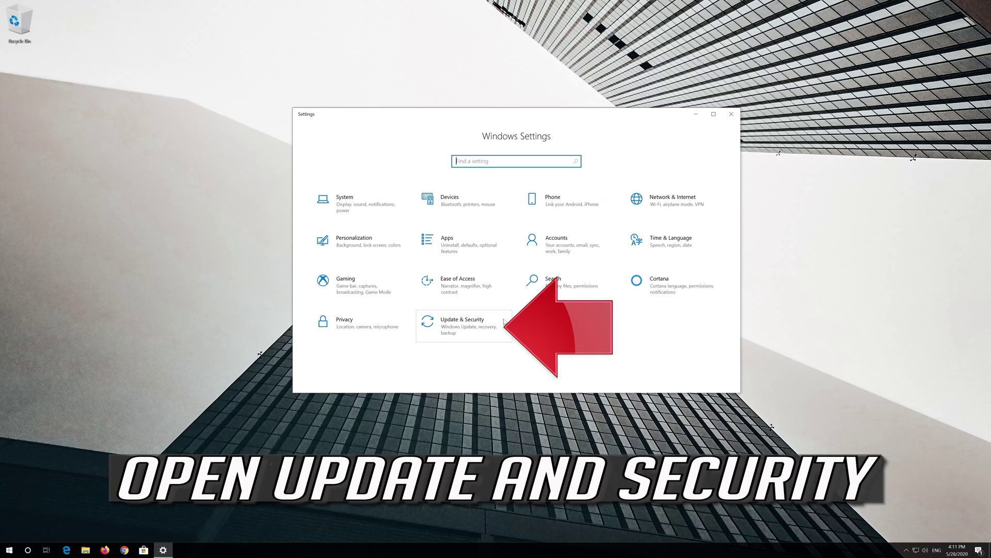
pyautogui.click(472, 330)
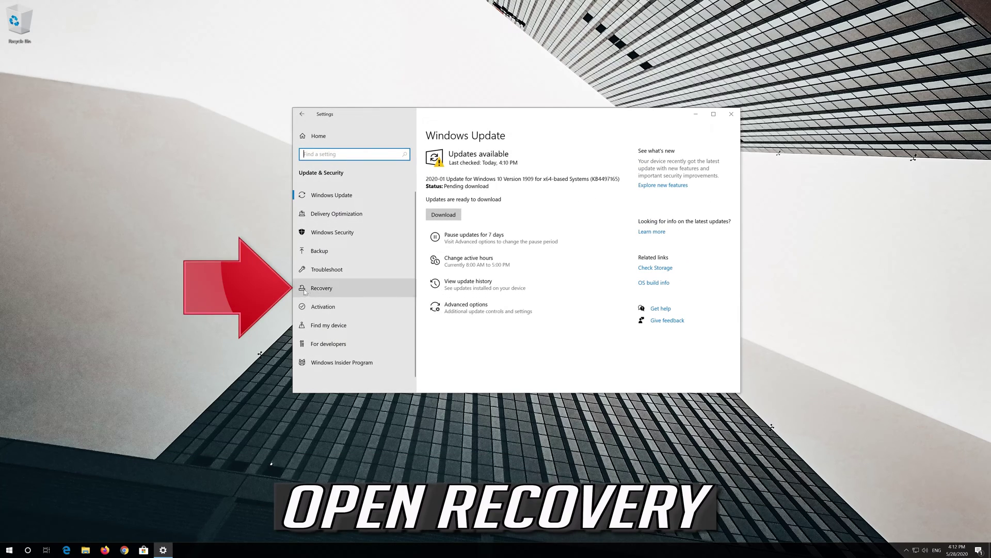
pyautogui.click(333, 293)
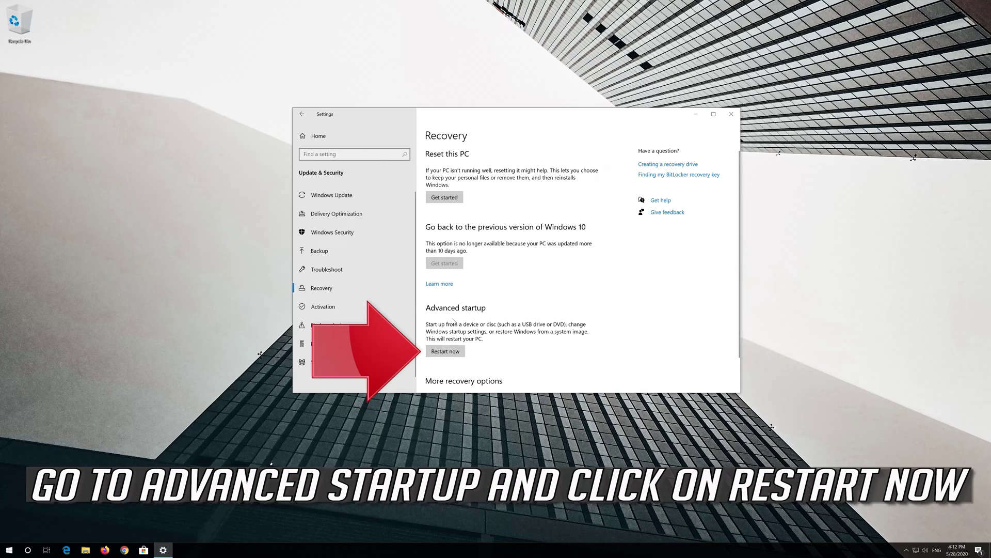
pyautogui.click(436, 353)
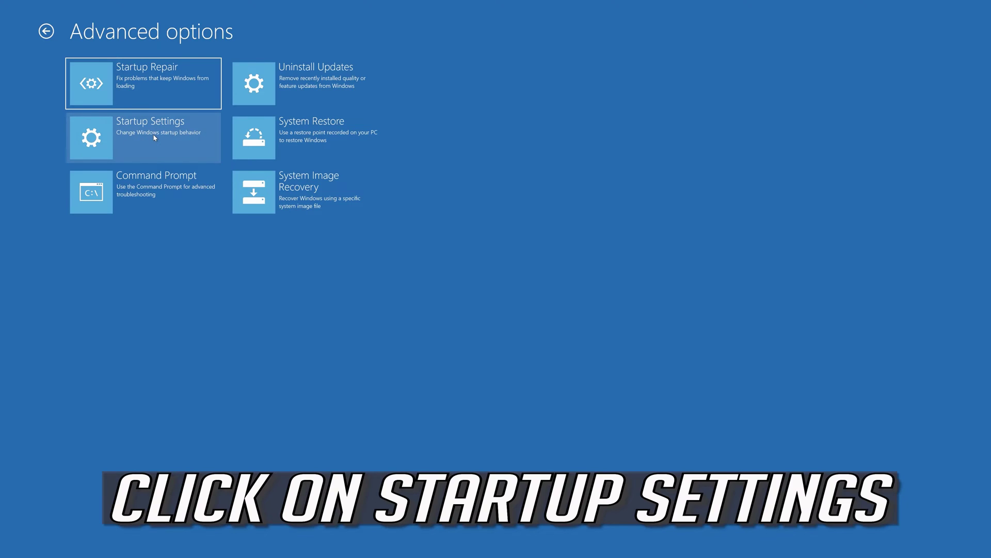
# Step: Choose Startup Settings and restart so Windows can boot into Safe Mode
pyautogui.click(154, 137)
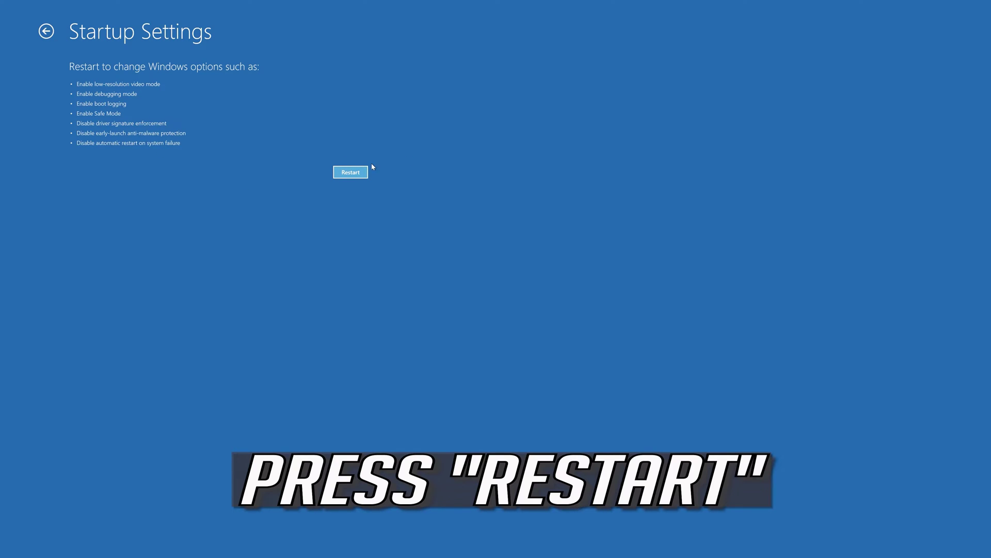
pyautogui.click(343, 173)
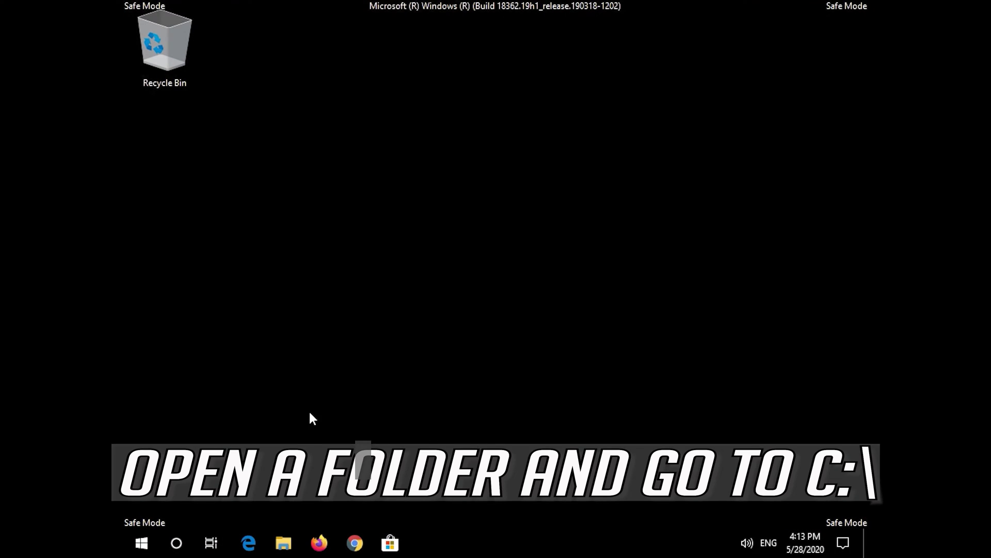
# Step: In File Explorer, delete the SoftwareDistribution folder from C:\Windows
pyautogui.click(282, 547)
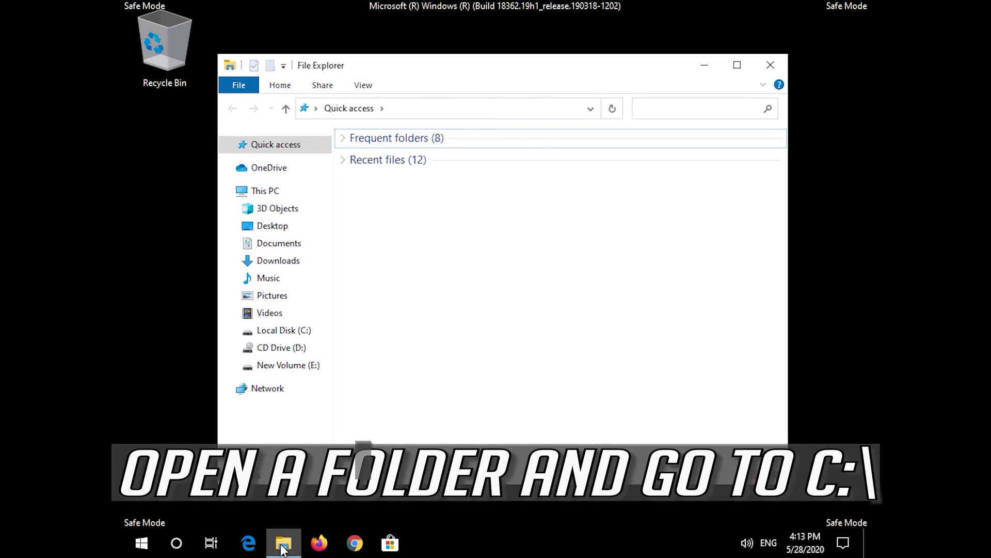
pyautogui.click(292, 331)
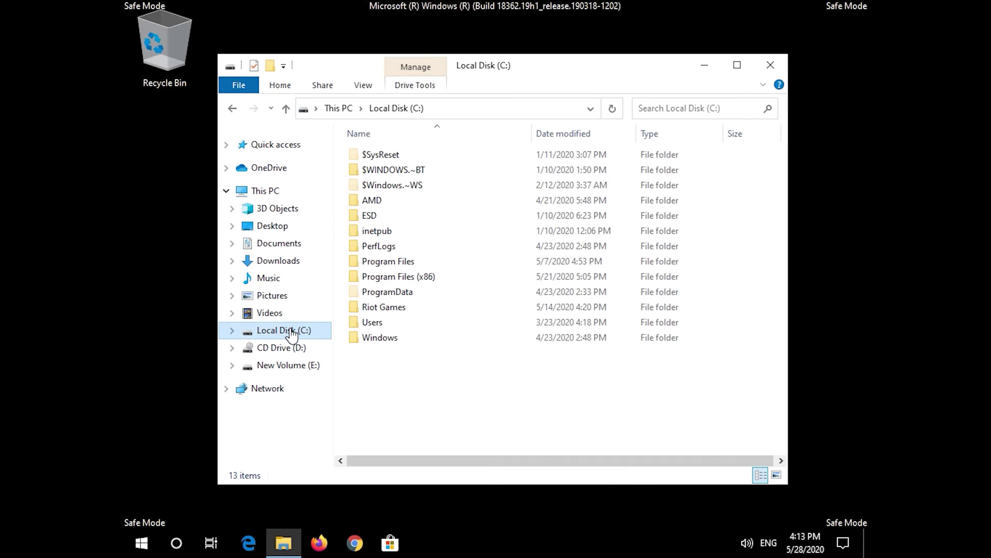
pyautogui.doubleClick(414, 341)
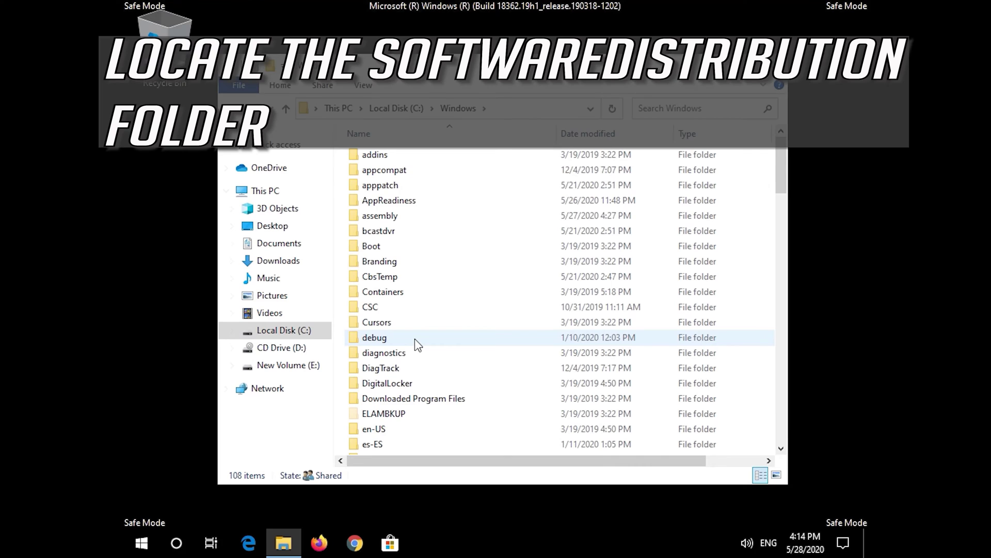
pyautogui.scroll(-20, 418, 345)
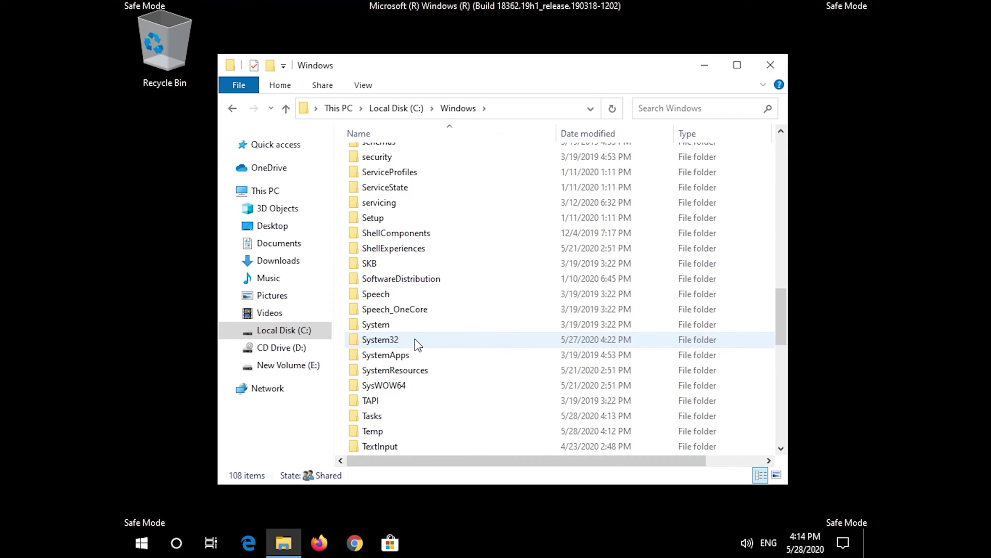
pyautogui.scroll(2, 415, 341)
pyautogui.click(395, 364)
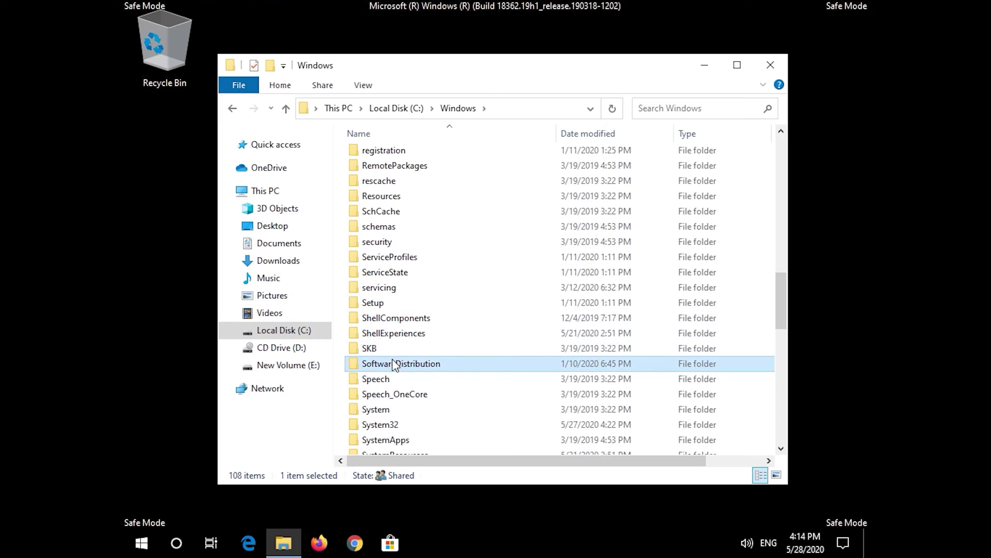
pyautogui.rightClick(456, 362)
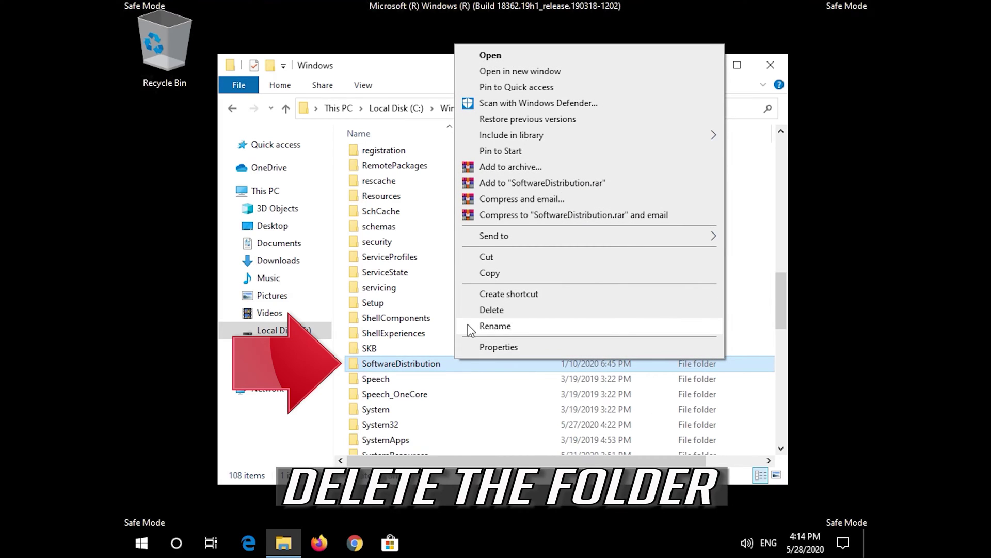
pyautogui.click(526, 316)
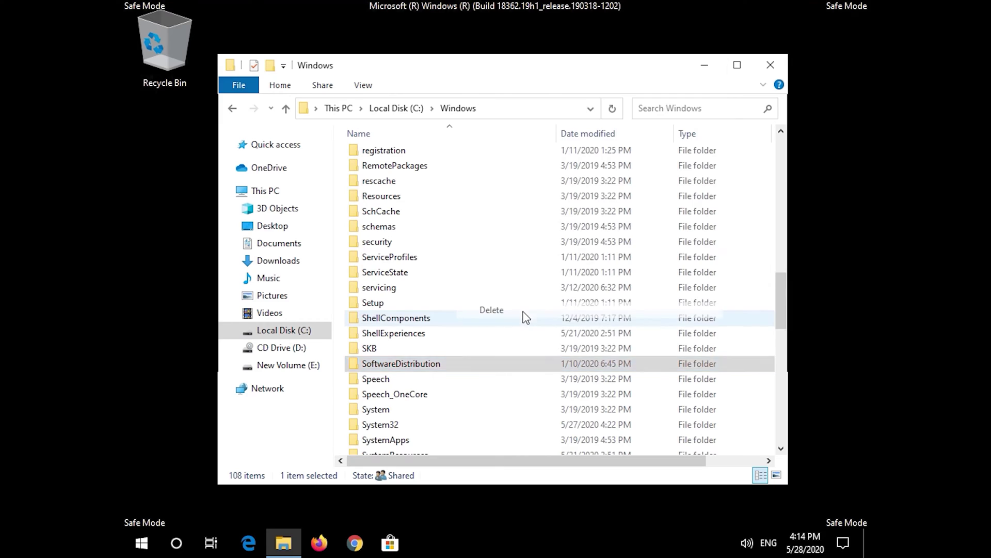
# Step: Close File Explorer and restart the PC from the Start power menu to leave Safe Mode
pyautogui.click(784, 68)
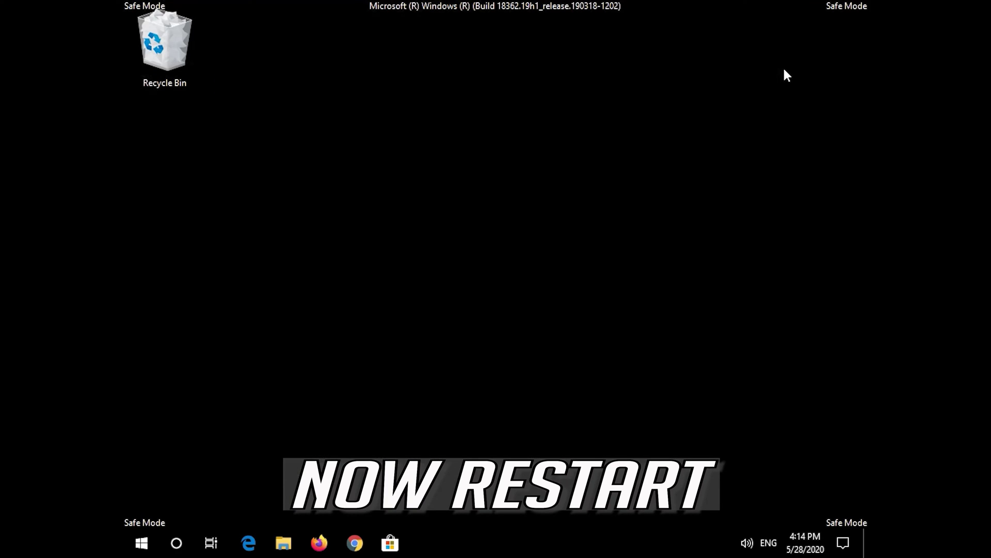
pyautogui.click(139, 543)
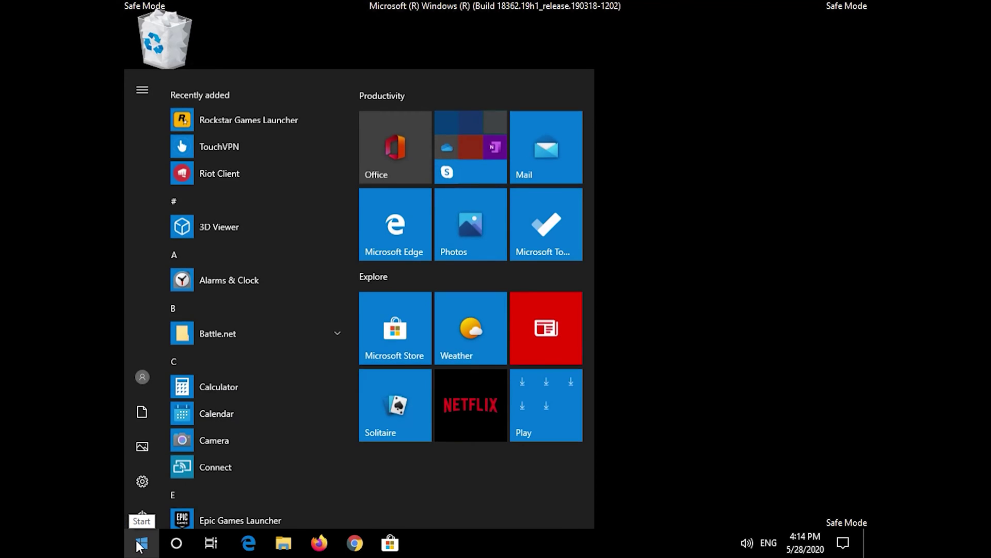
pyautogui.click(136, 515)
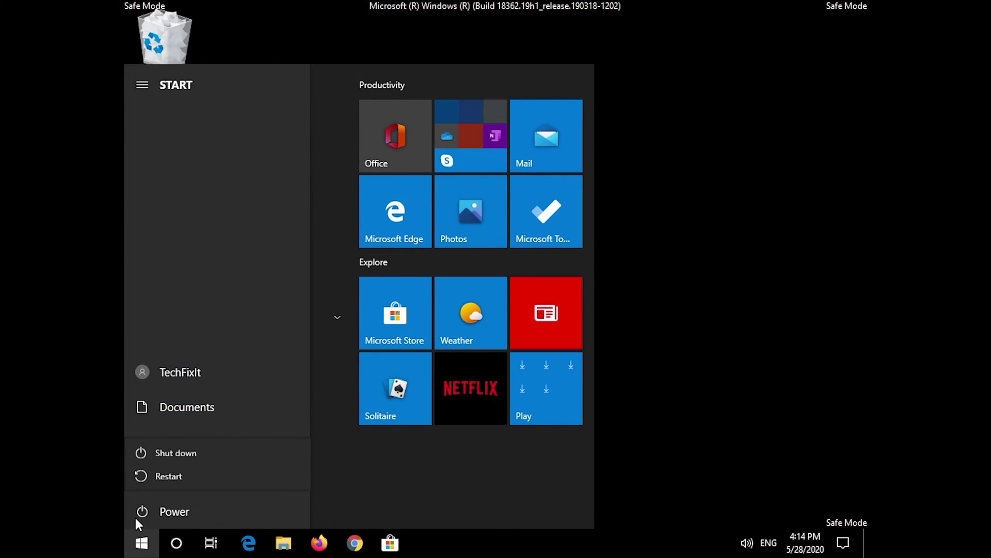
pyautogui.click(162, 476)
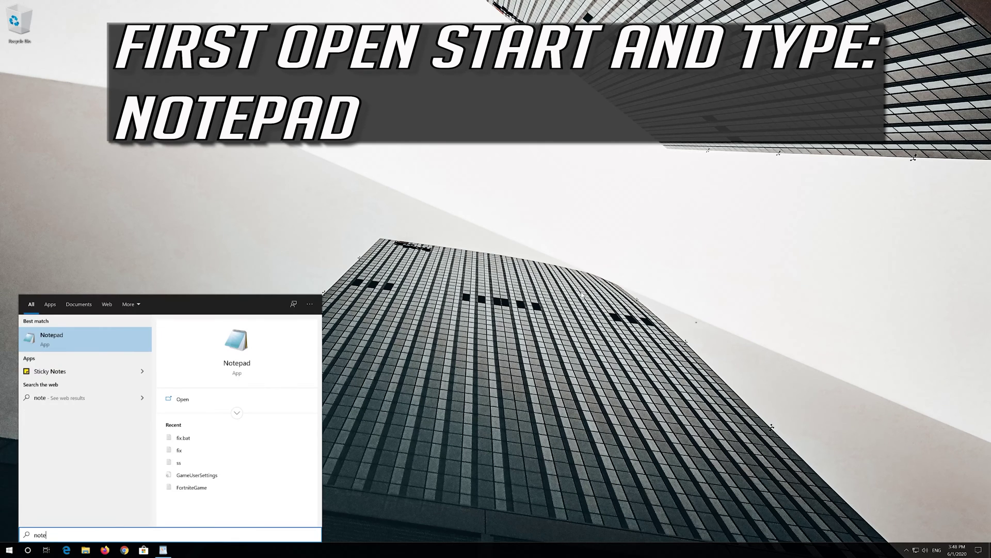
# Step: Open a new Notepad window from Start search and return to the WordPad command list
pyautogui.write('pad')
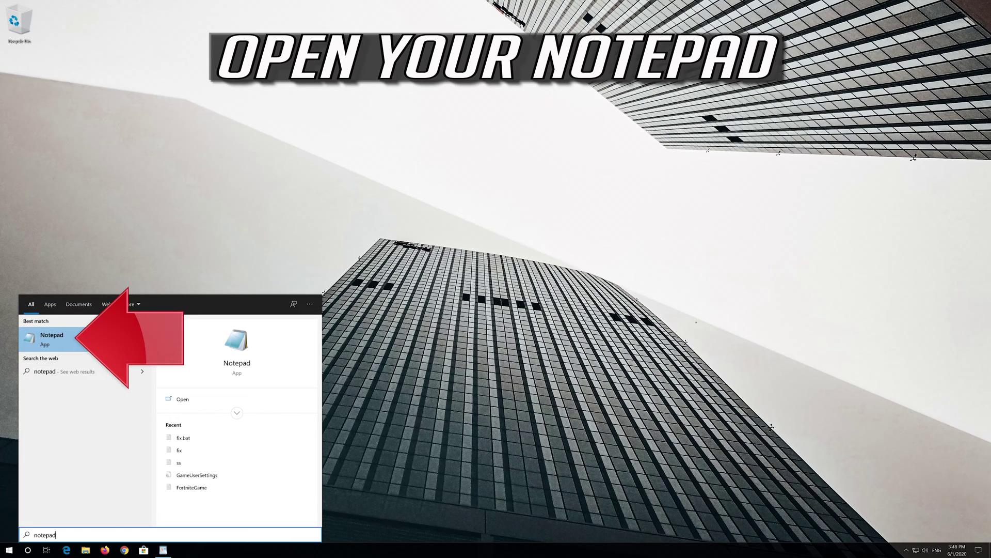
pyautogui.click(98, 337)
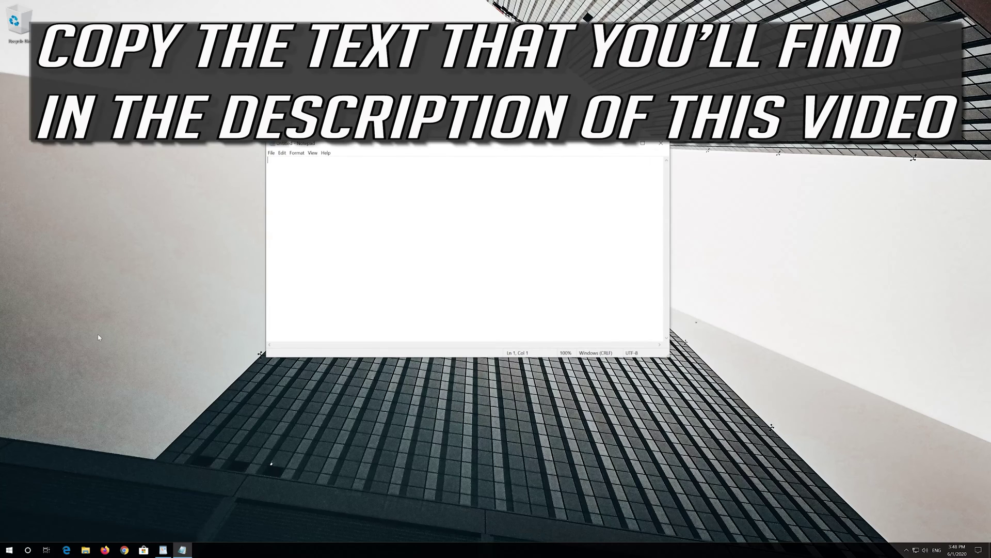
pyautogui.click(164, 550)
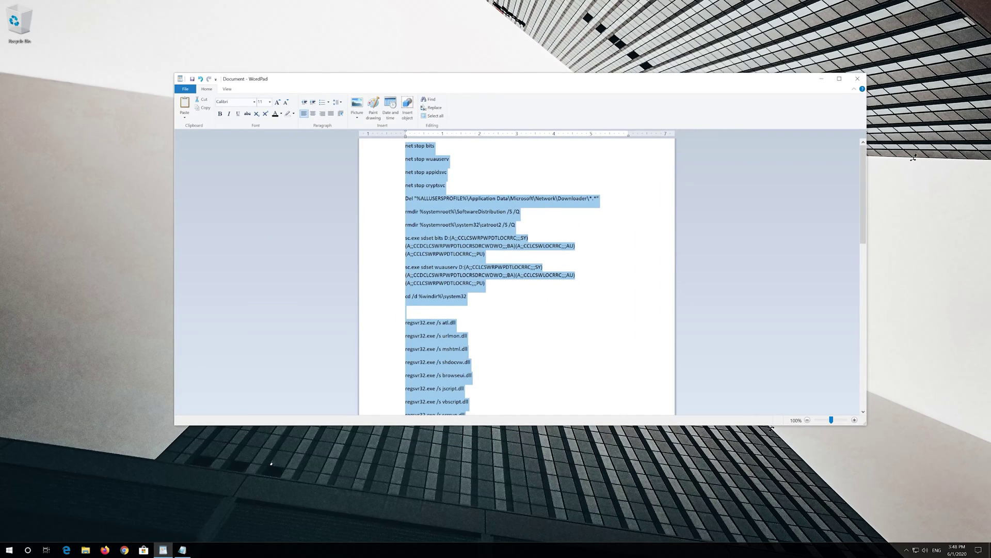
# Step: Copy all the net stop, regsvr32 and net start commands from WordPad, then minimize it
pyautogui.click(408, 148)
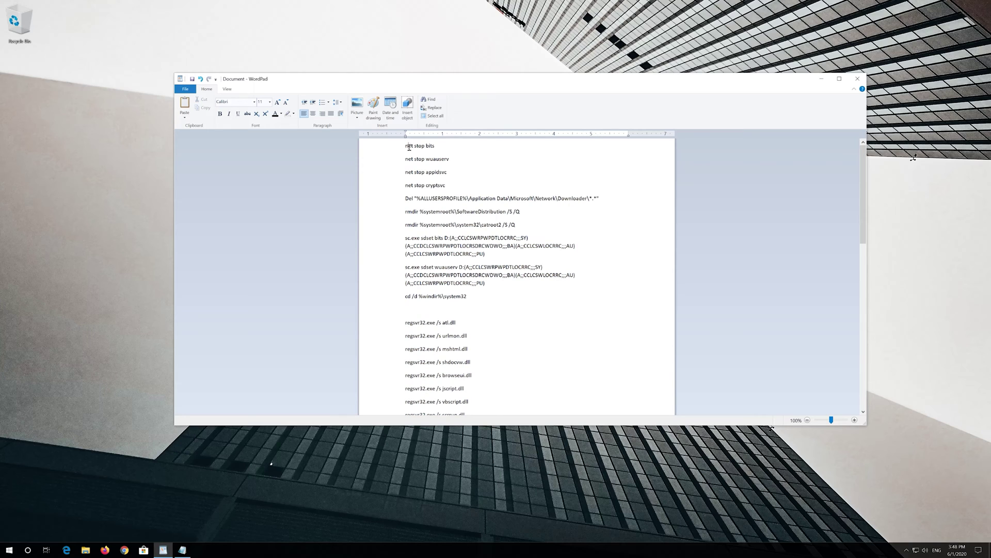
pyautogui.moveTo(409, 147); pyautogui.dragTo(650, 555)
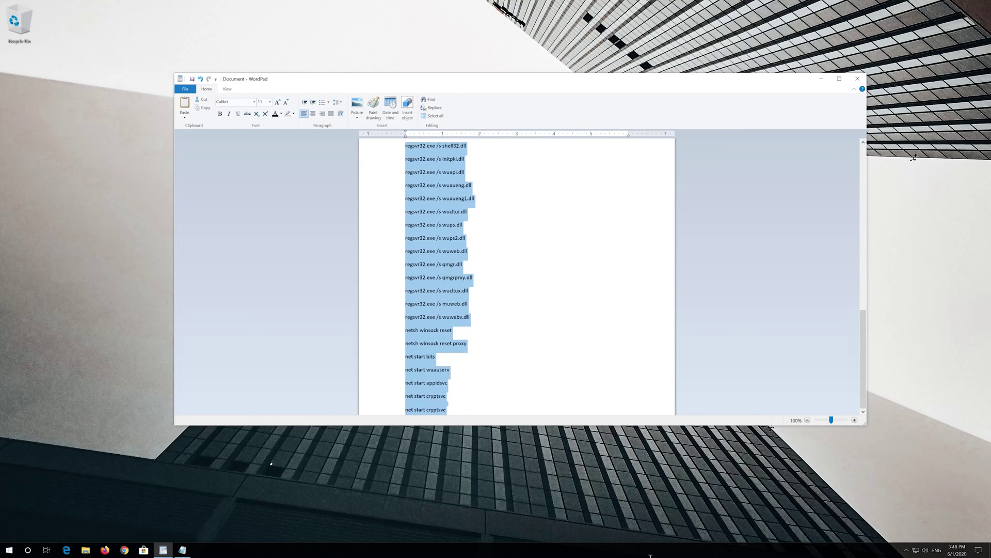
pyautogui.scroll(1, 476, 250)
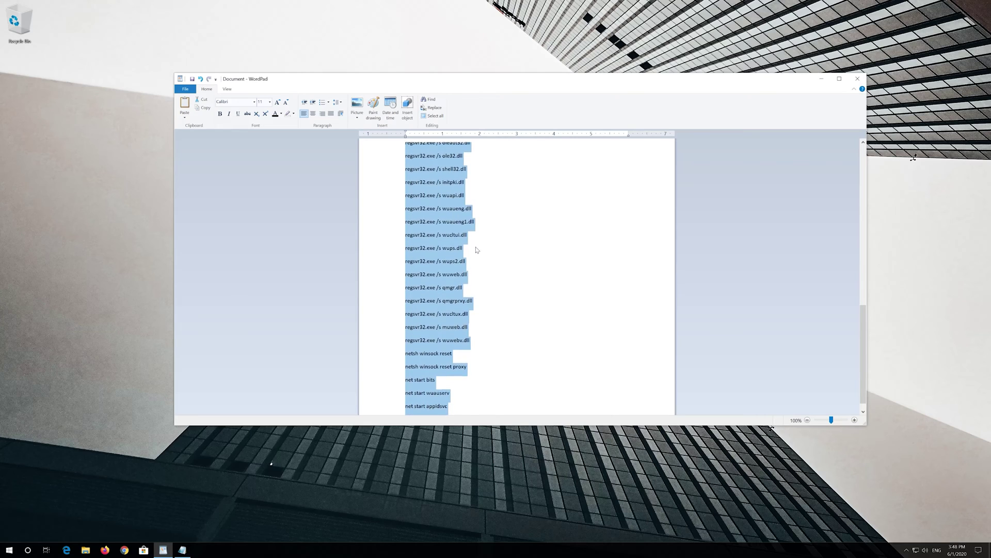
pyautogui.scroll(1, 476, 250)
pyautogui.rightClick(451, 223)
pyautogui.click(463, 241)
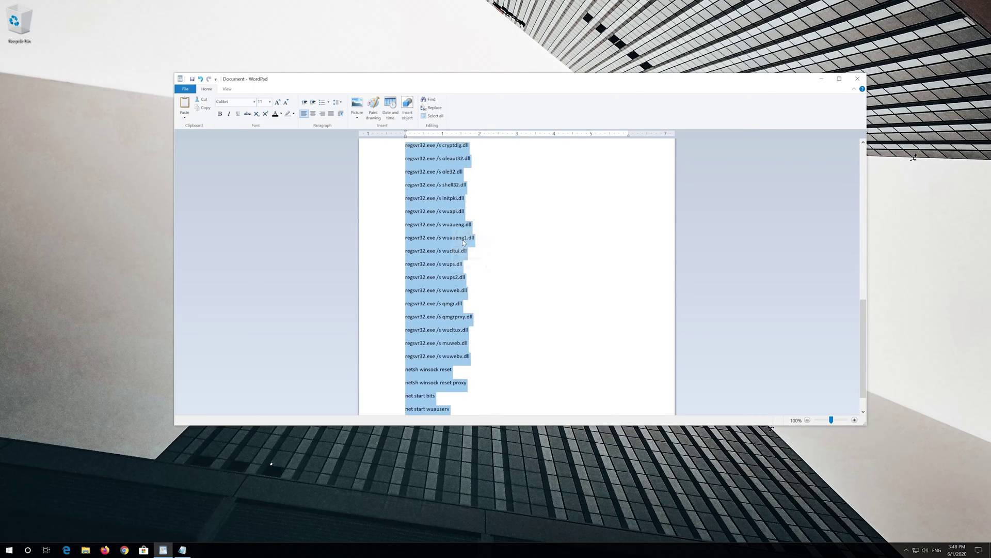
pyautogui.click(825, 79)
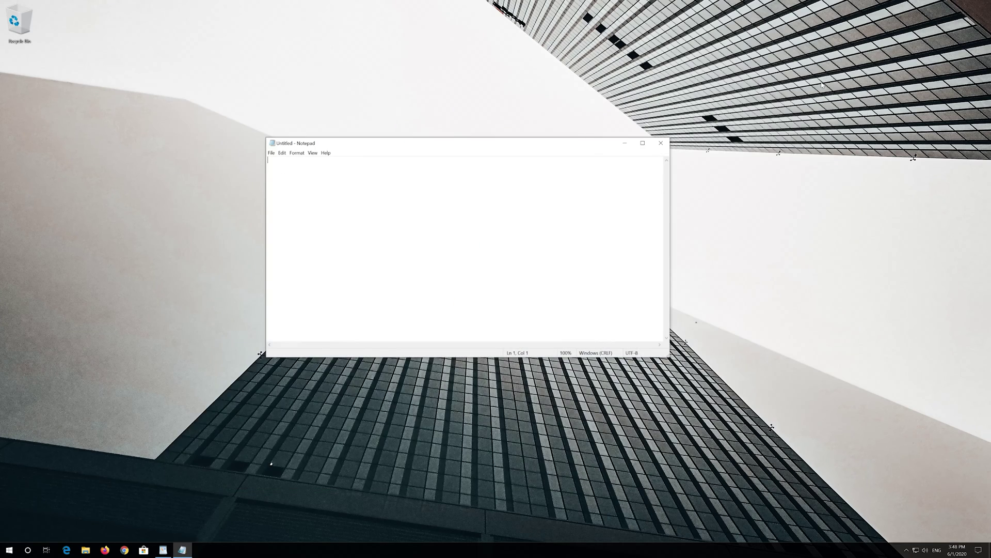
# Step: Paste the copied net stop/regsvr32/net start script into the blank Notepad and begin Save As
pyautogui.click(282, 153)
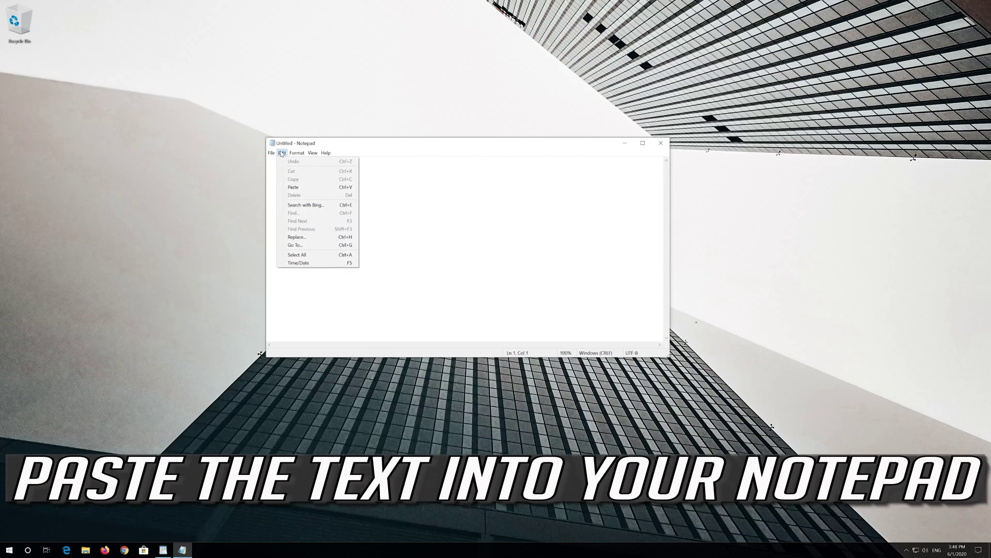
pyautogui.click(320, 187)
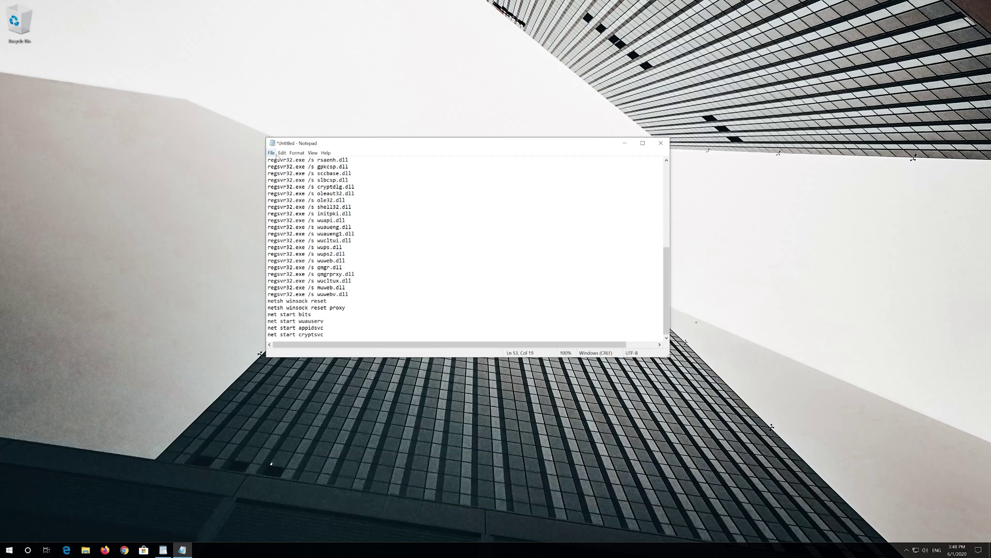
pyautogui.click(272, 153)
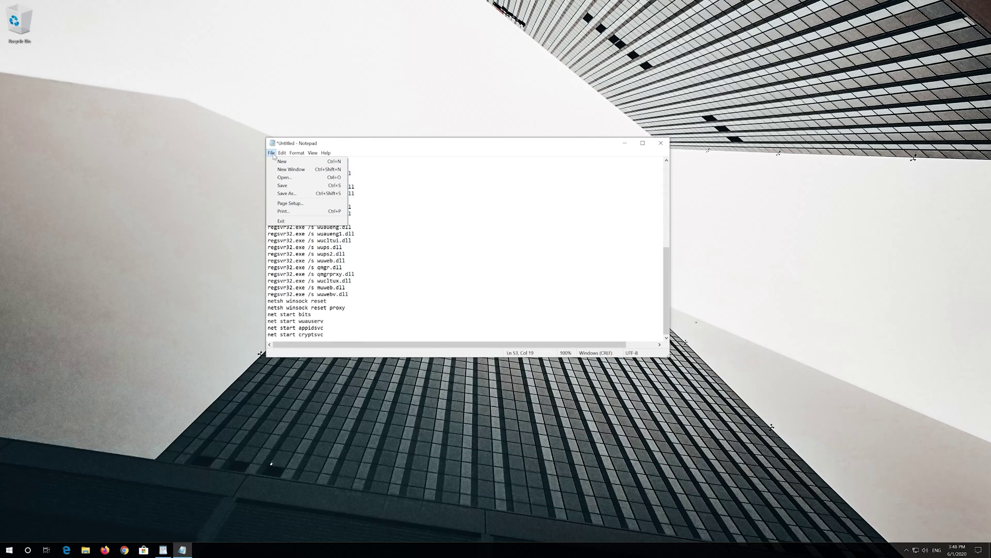
pyautogui.click(290, 194)
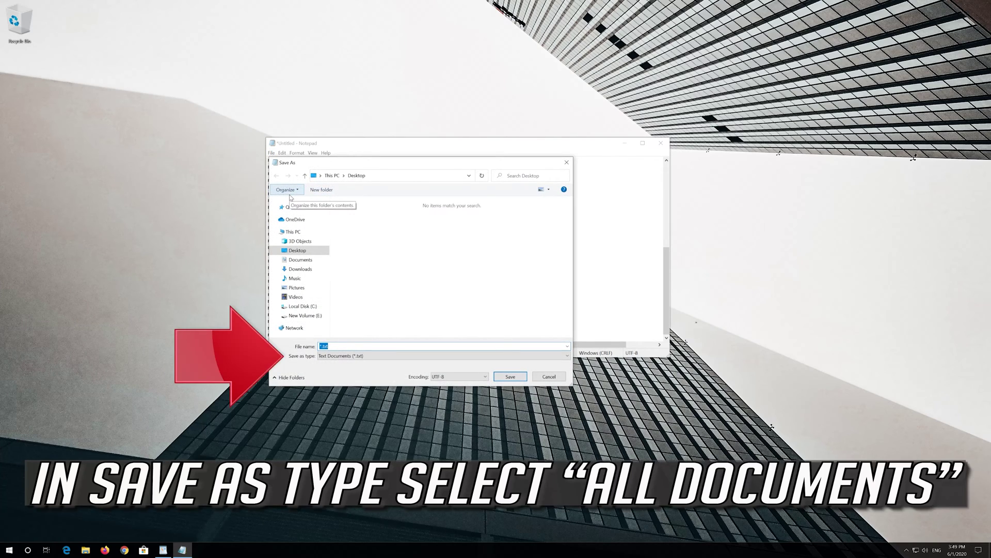
# Step: Save the script to the Desktop as fix.bat using All Files type, then close Notepad
pyautogui.click(326, 356)
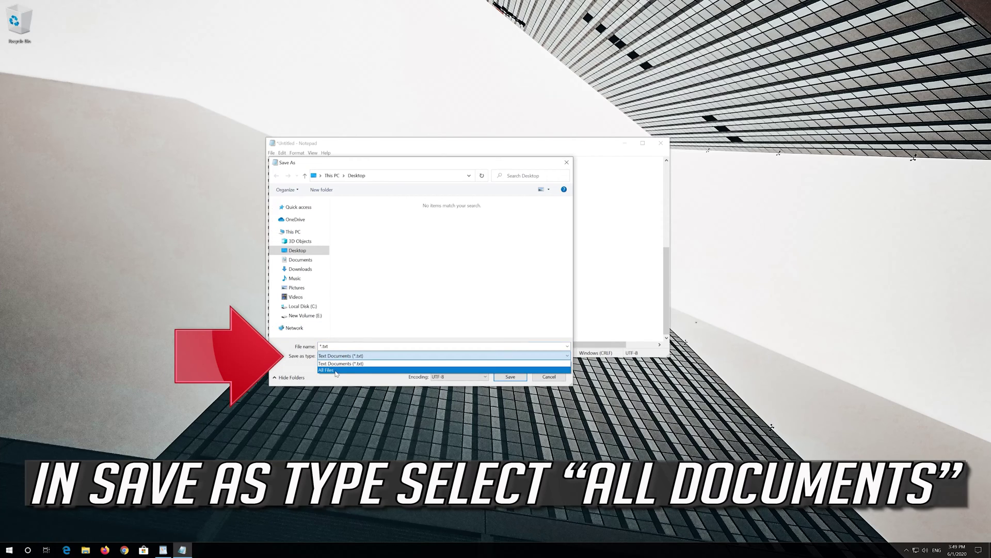
pyautogui.click(336, 370)
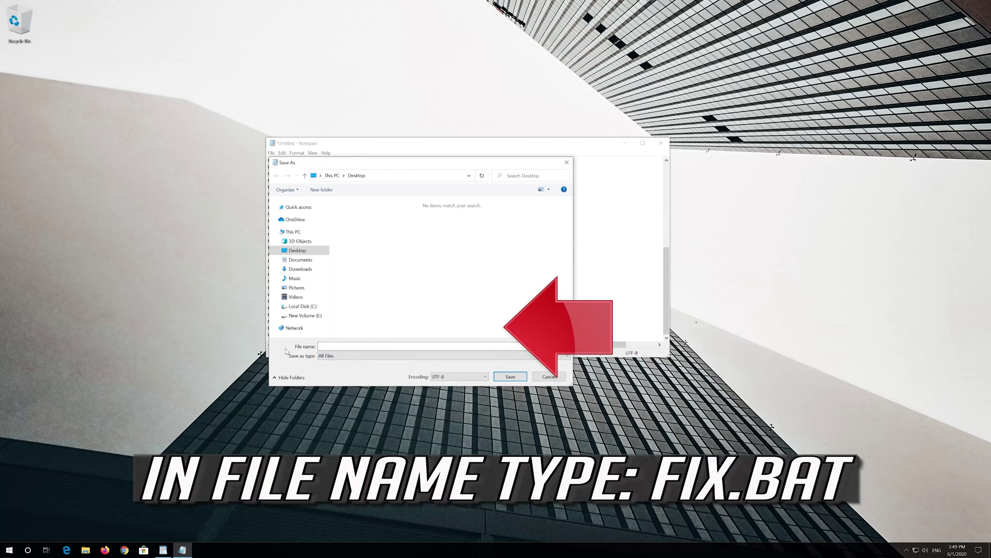
pyautogui.click(327, 345)
pyautogui.write('fix.bat')
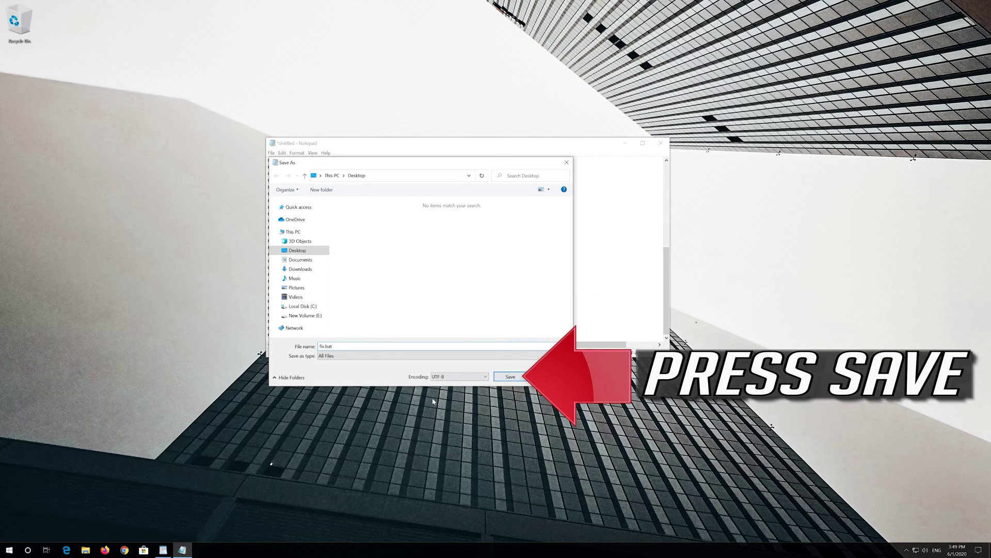
pyautogui.click(510, 376)
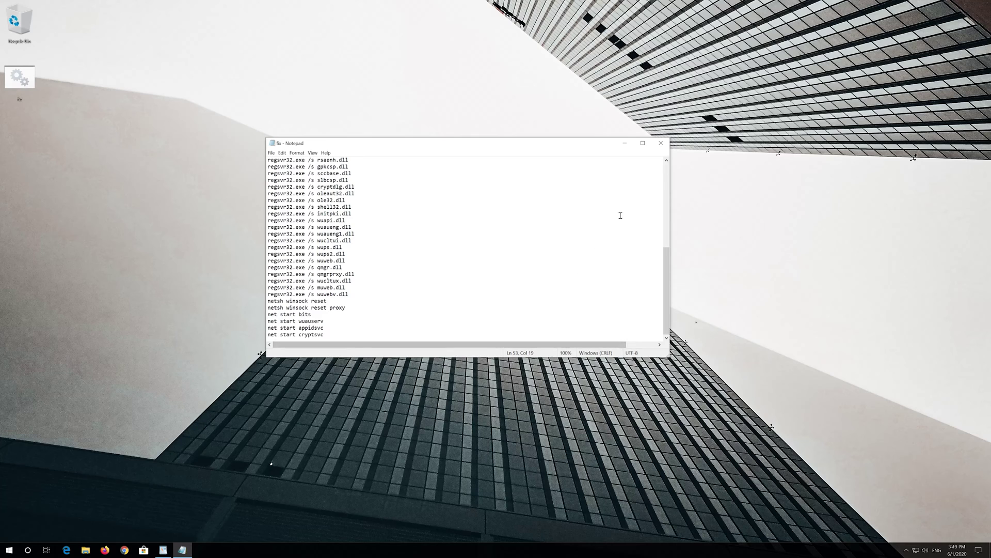
pyautogui.click(661, 144)
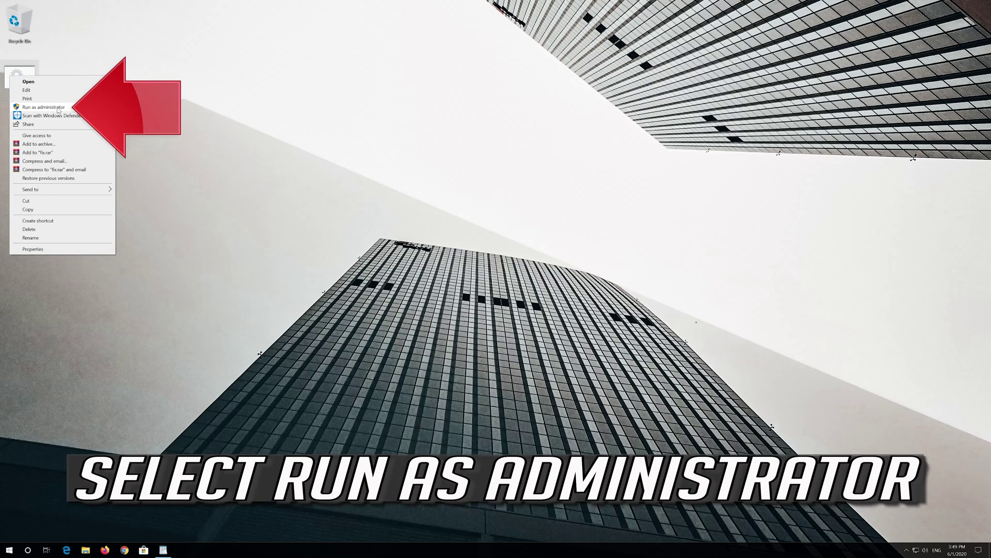
# Step: Run fix.bat from the desktop as administrator
pyautogui.click(58, 107)
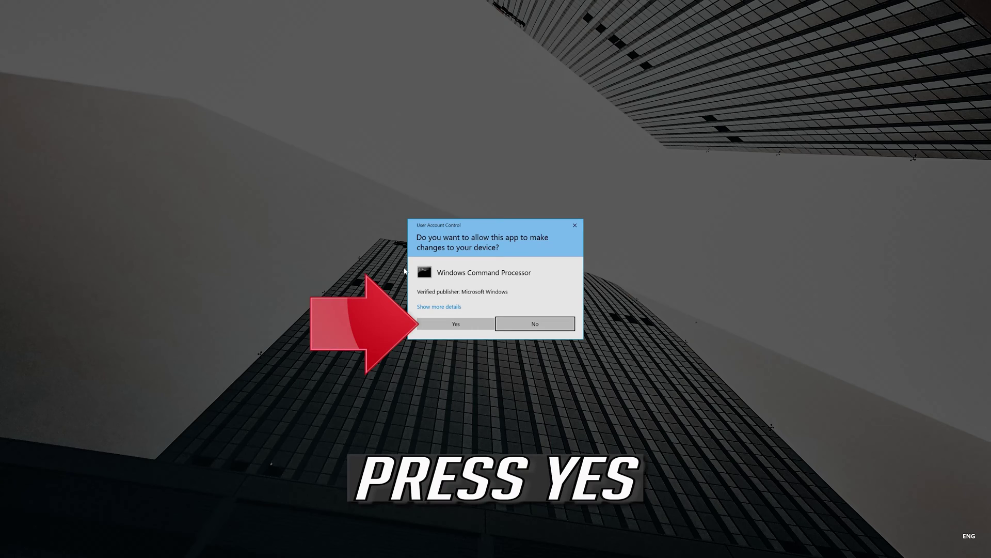
# Step: Approve the UAC prompt and answer Y to the deletion confirmation so fix.bat continues
pyautogui.click(461, 326)
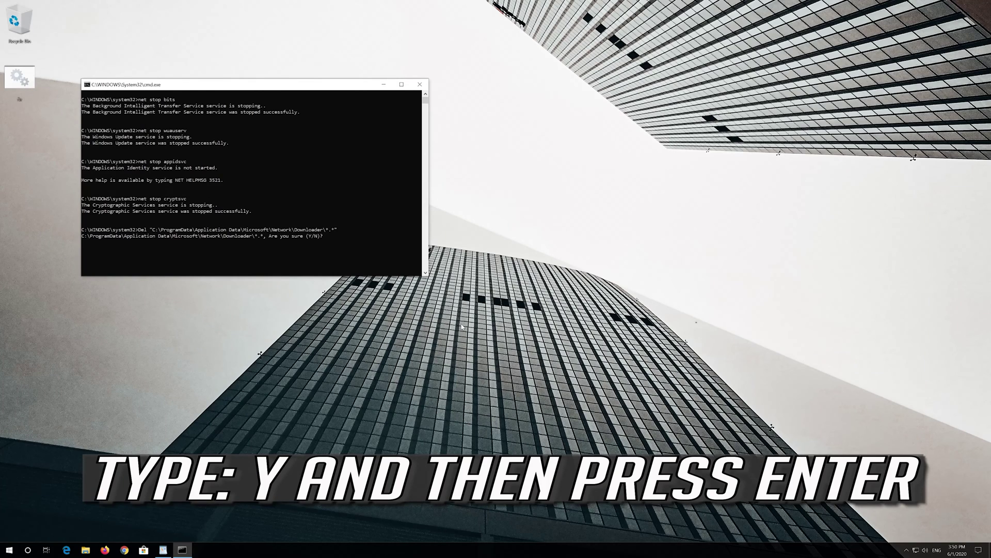
pyautogui.write('y')
pyautogui.press('Return')
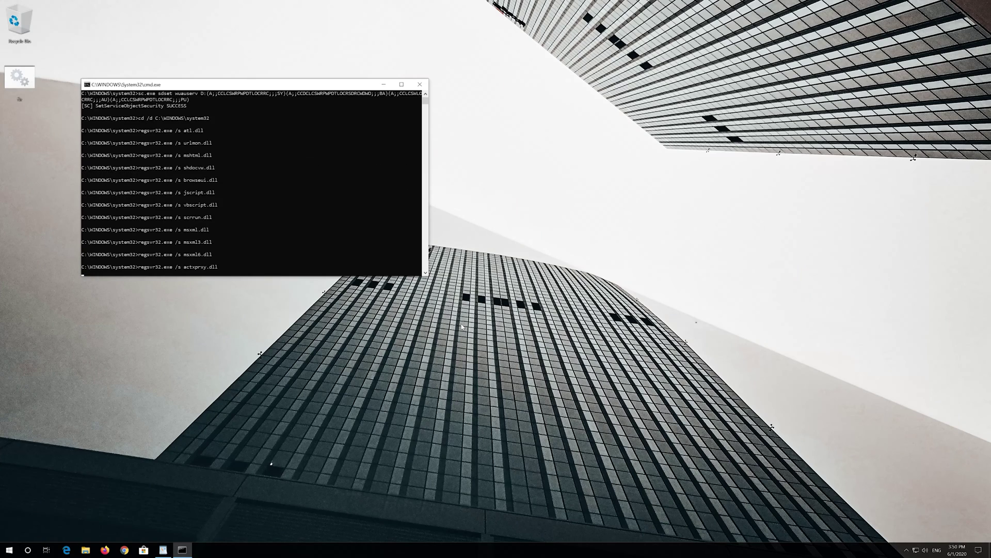